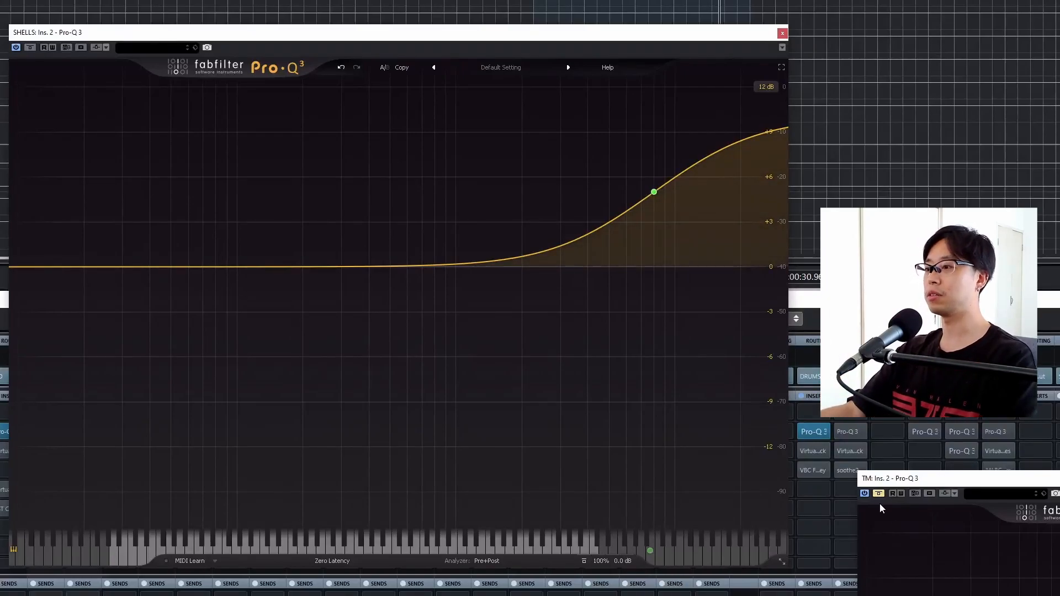
- Play the loop and compare the SHELLS EQ with and without its 8000 Hz, +10 dB high shelf
{"action": "key", "text": "space"}
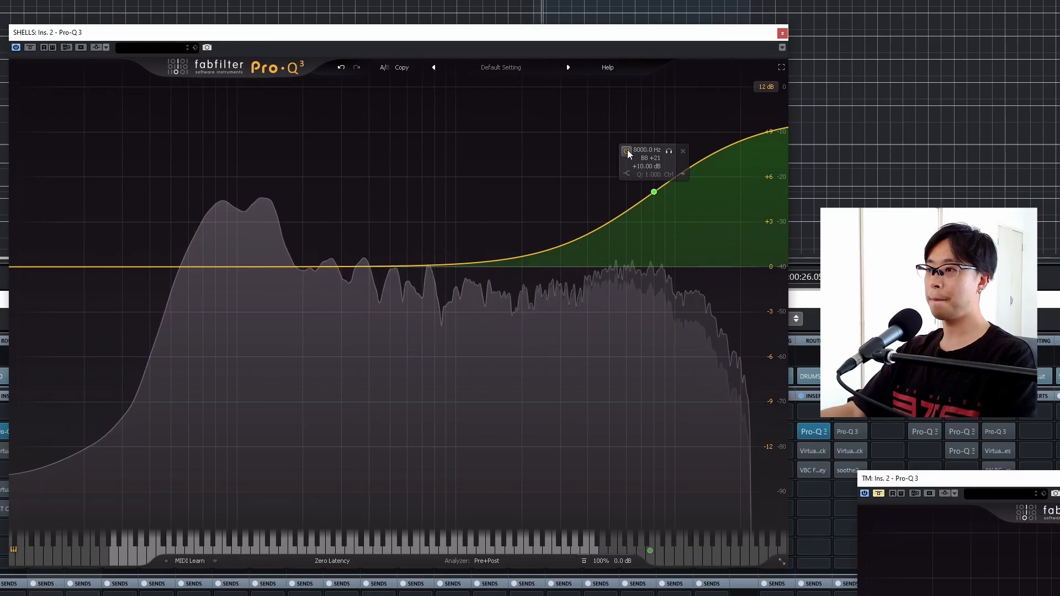
{"action": "left_click", "coordinate": [627, 150]}
{"action": "left_click", "coordinate": [627, 150]}
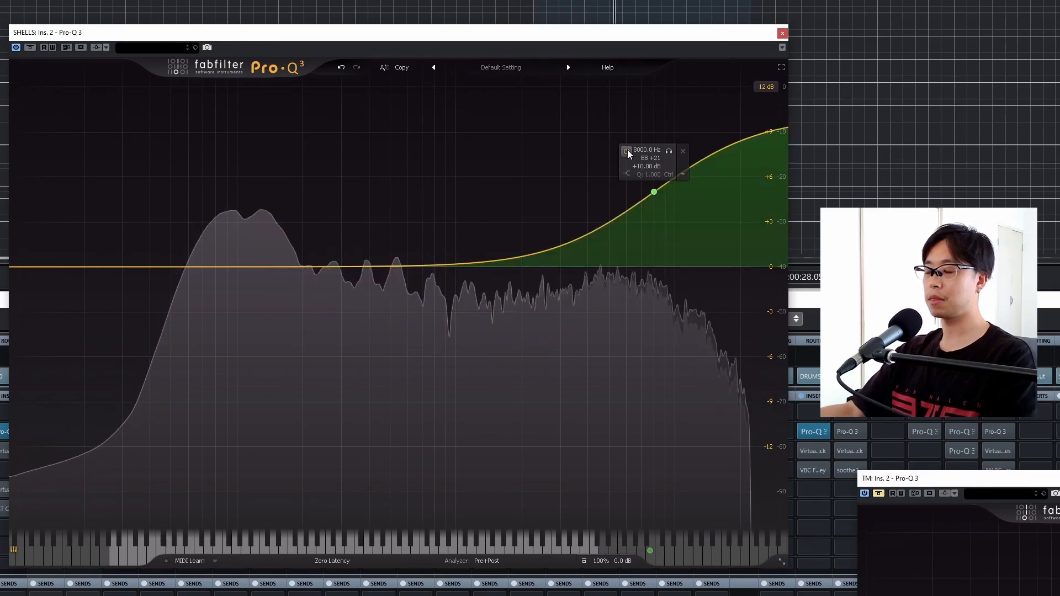
{"action": "left_click", "coordinate": [628, 151]}
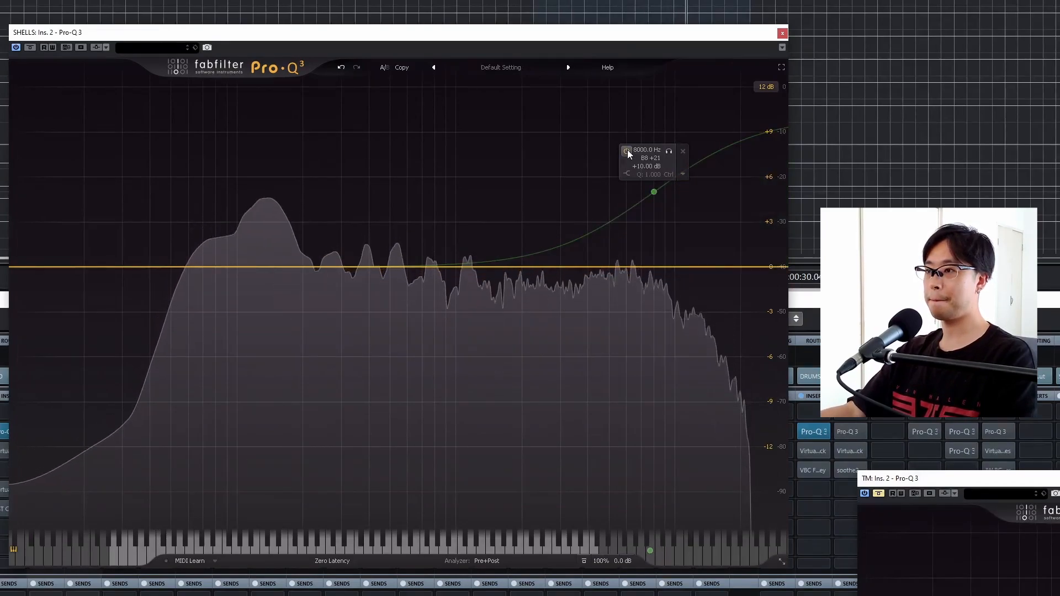
{"action": "left_click", "coordinate": [627, 150]}
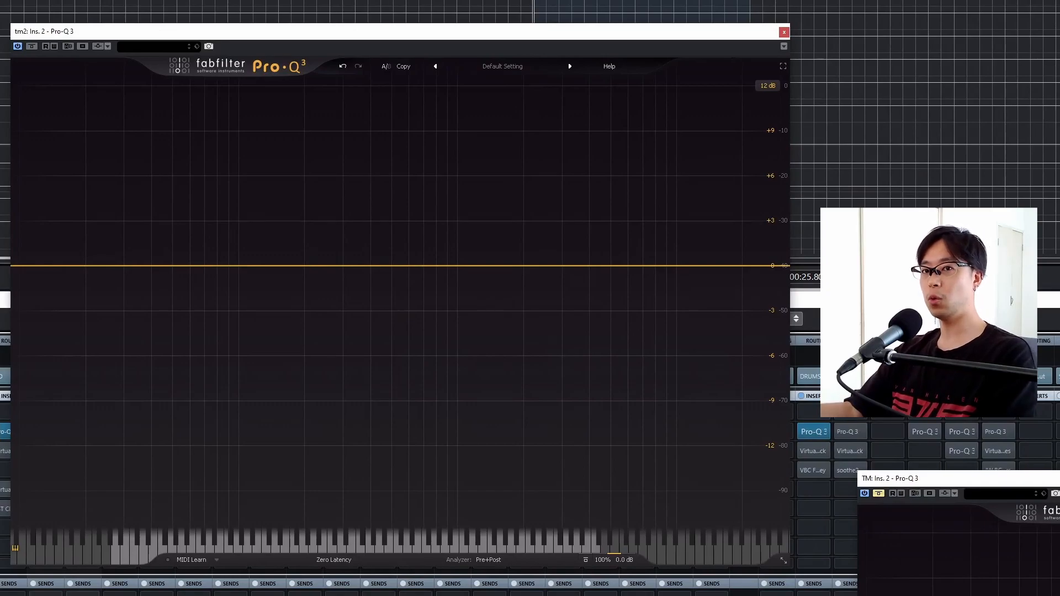
- Audition the looped tm2 tom with its EQ still flat
{"action": "key", "text": "space"}
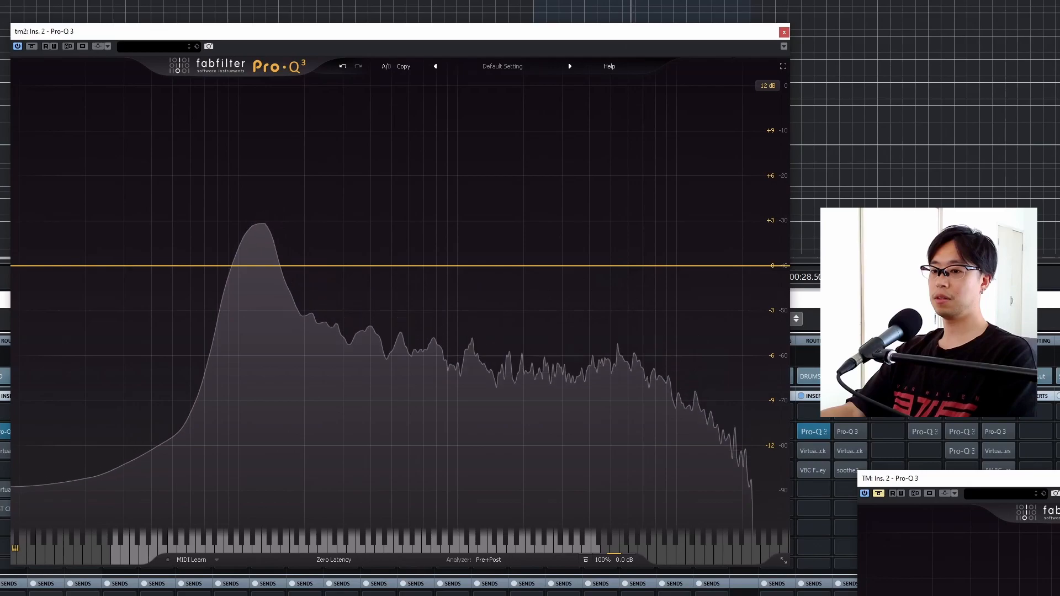
{"action": "key", "text": "KP_1"}
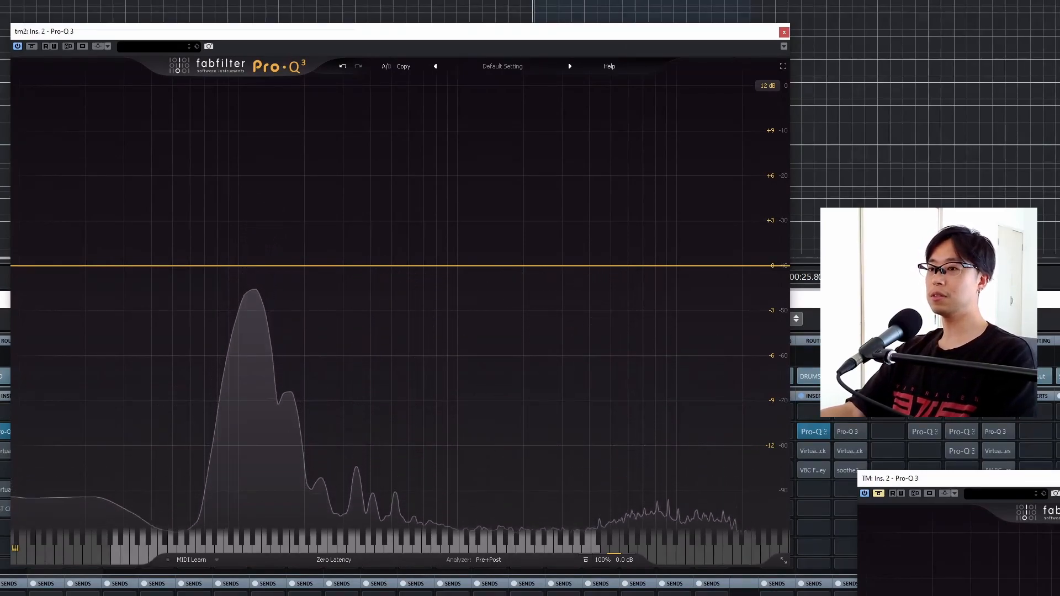
{"action": "key", "text": "space"}
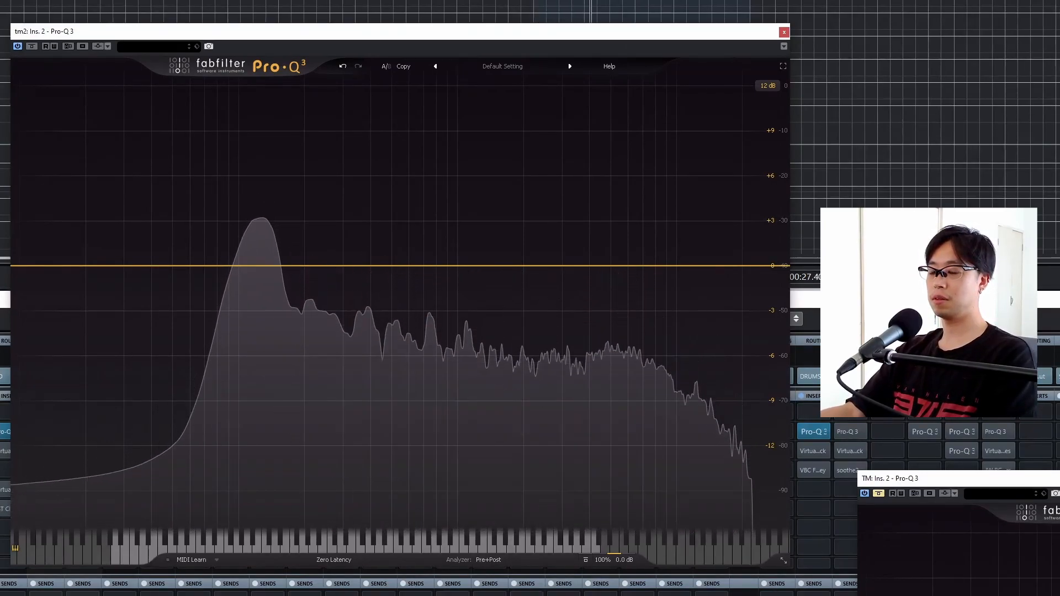
{"action": "key", "text": "space"}
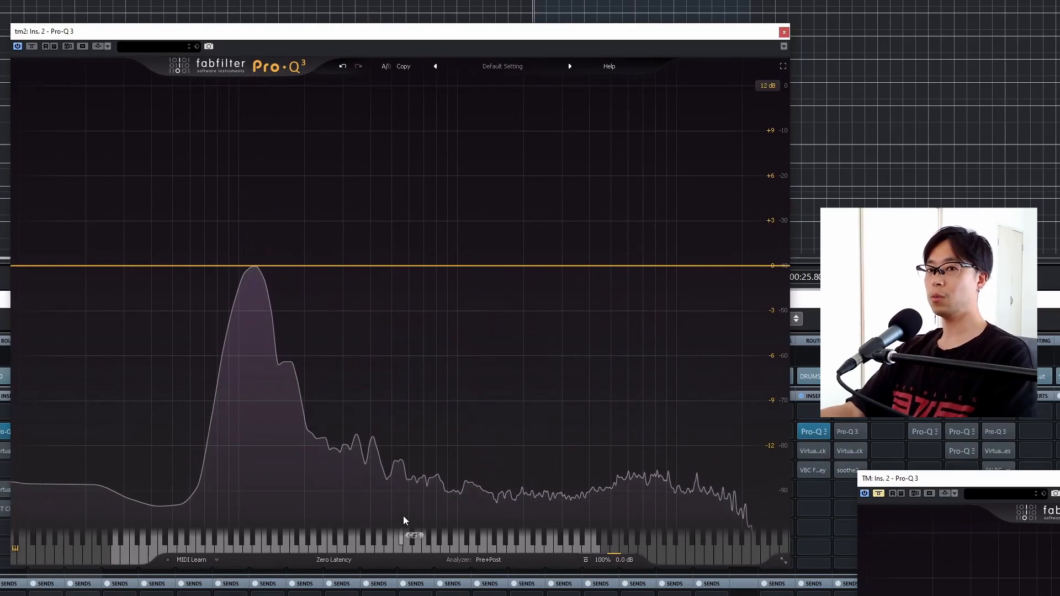
- Add a 12 dB/oct high cut to the tm2 EQ at about 10.4 kHz while the loop plays
{"action": "double_click", "coordinate": [768, 266]}
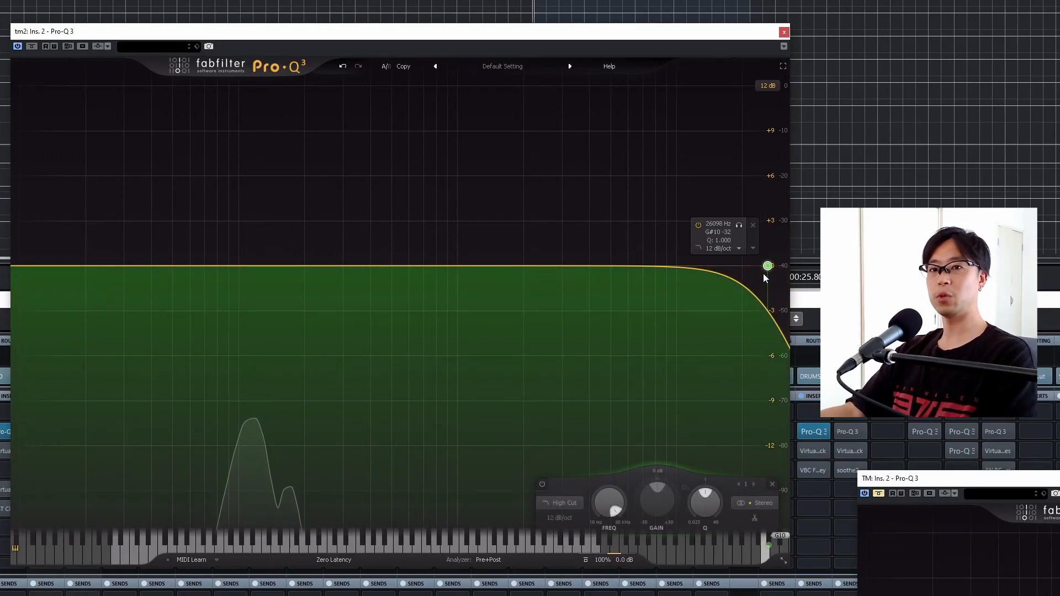
{"action": "key", "text": "space"}
{"action": "left_click_drag", "start_coordinate": [767, 267], "coordinate": [681, 264]}
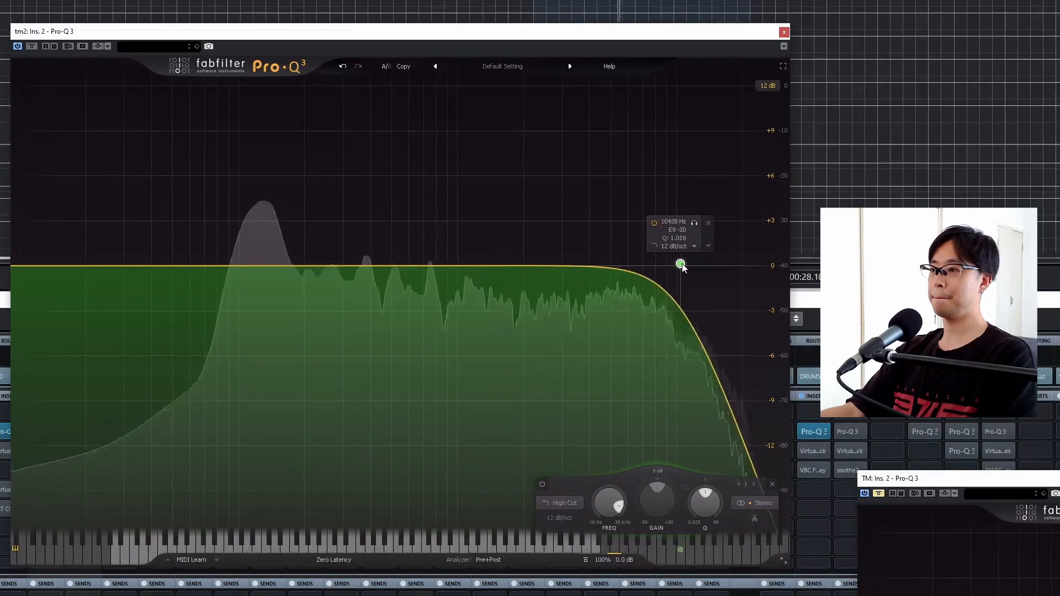
{"action": "key", "text": "space"}
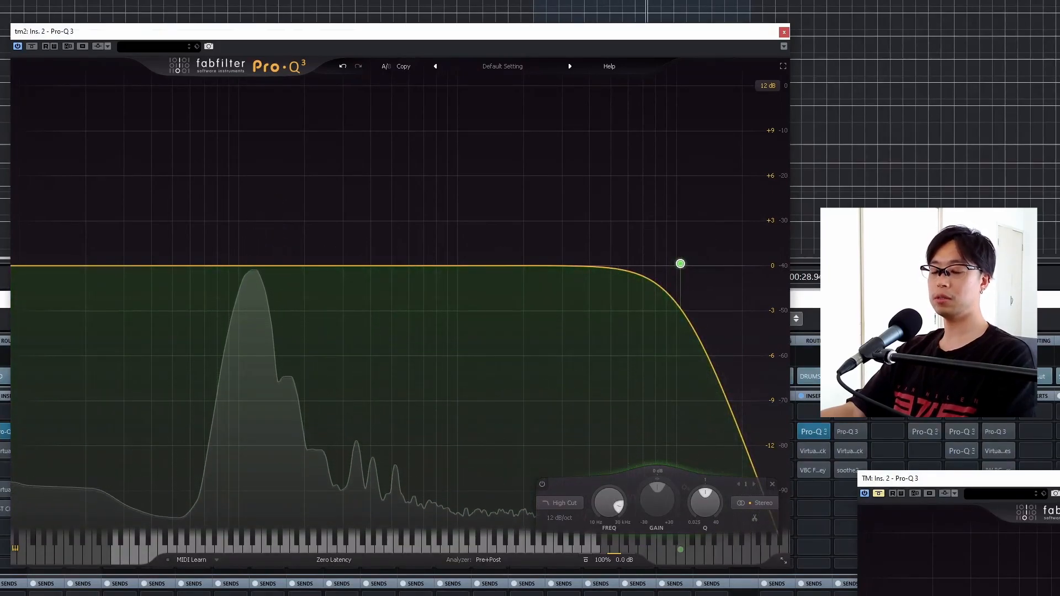
- Compare the tm2 tom with the high cut bypassed and enabled during playback
{"action": "key", "text": "space"}
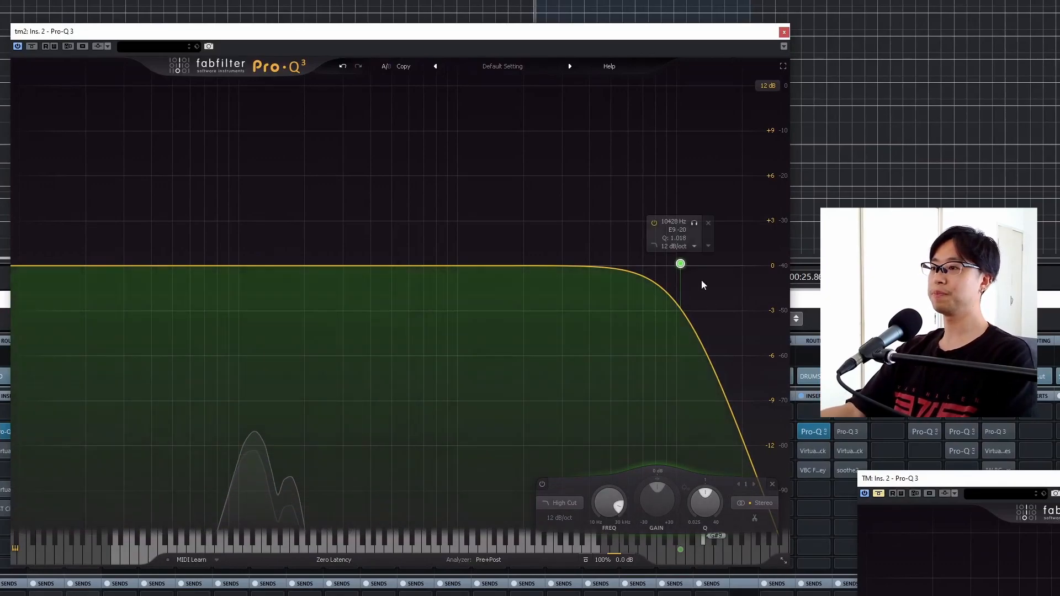
{"action": "left_click", "coordinate": [654, 222]}
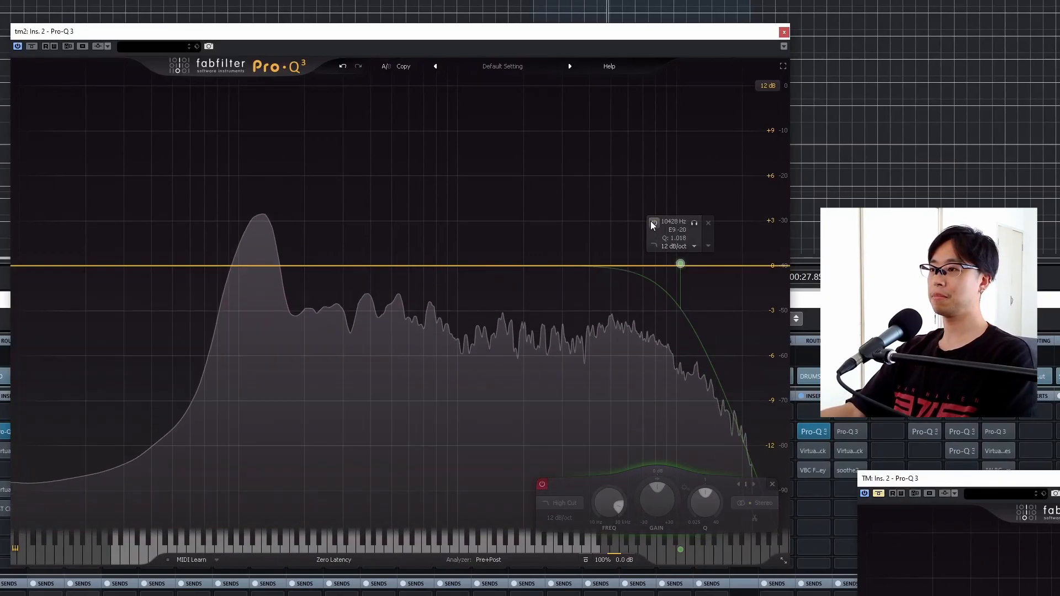
{"action": "left_click", "coordinate": [653, 222]}
- Set the tm2 high cut's frequency to 10000 Hz
{"action": "mouse_move", "coordinate": [680, 264]}
{"action": "left_mouse_down"}
{"action": "mouse_move", "coordinate": [703, 265]}
{"action": "mouse_move", "coordinate": [639, 265]}
{"action": "mouse_move", "coordinate": [703, 265]}
{"action": "mouse_move", "coordinate": [675, 264]}
{"action": "left_mouse_up"}
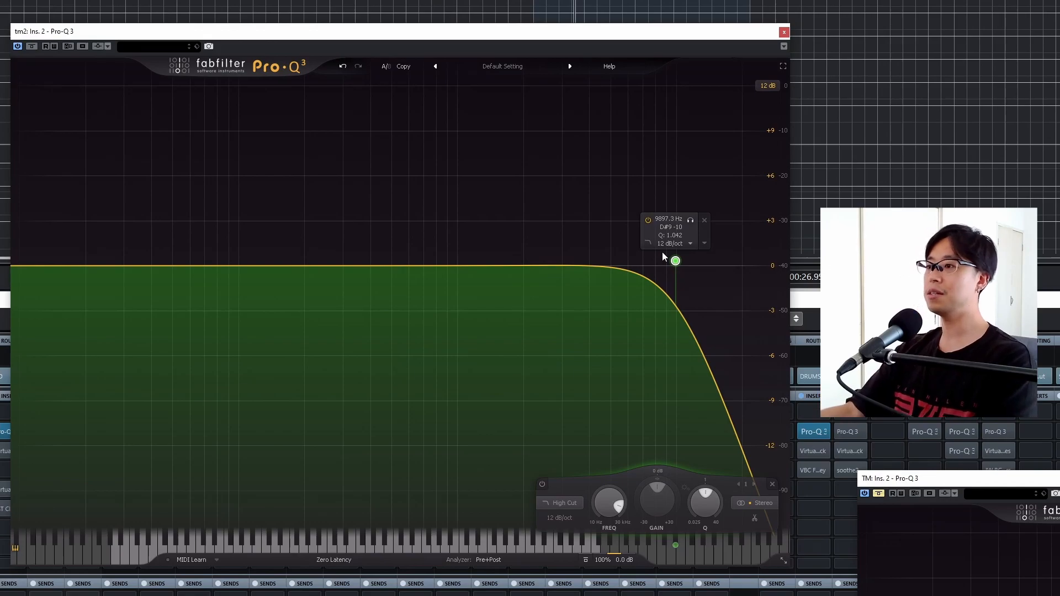
{"action": "double_click", "coordinate": [667, 219]}
{"action": "type", "text": "10000"}
{"action": "key", "text": "Return"}
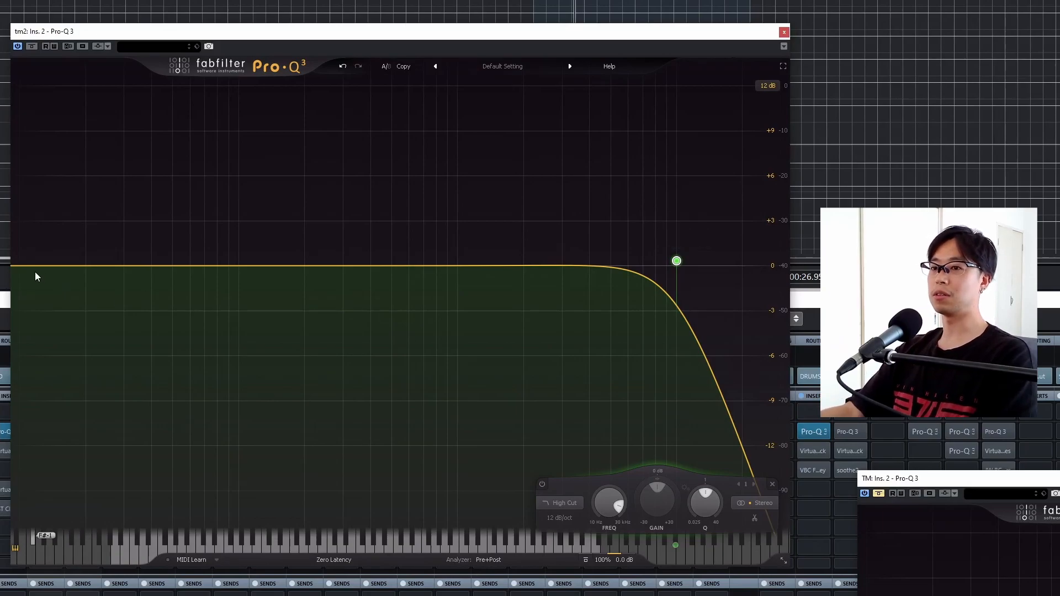
- Add a 12 dB/oct low cut to the tm2 EQ and set its frequency to 80 Hz
{"action": "key", "text": "space"}
{"action": "left_click_drag", "start_coordinate": [25, 268], "coordinate": [225, 262]}
{"action": "double_click", "coordinate": [210, 220]}
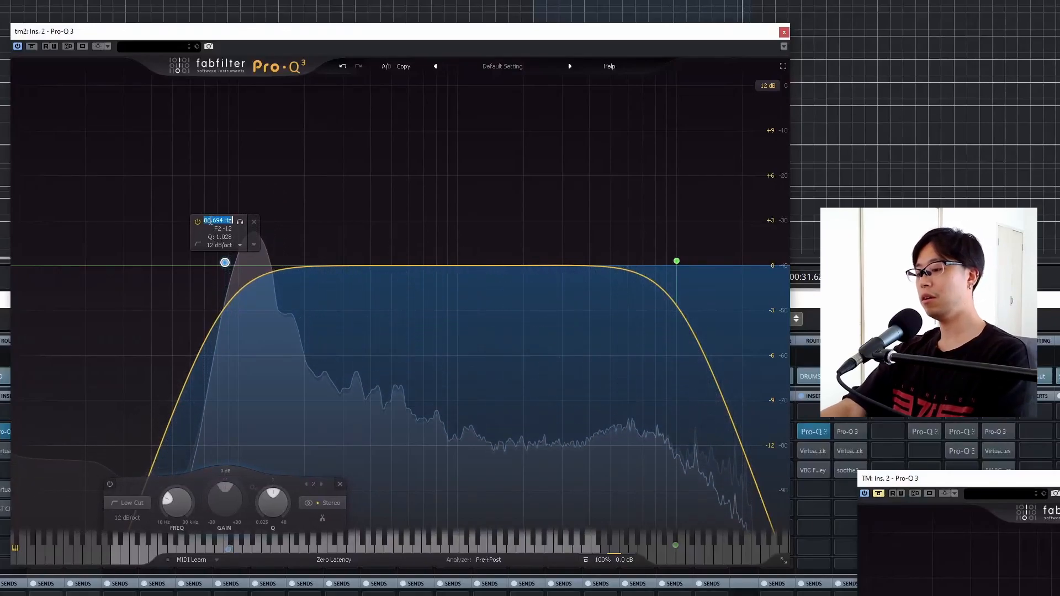
{"action": "type", "text": "80"}
{"action": "key", "text": "Return"}
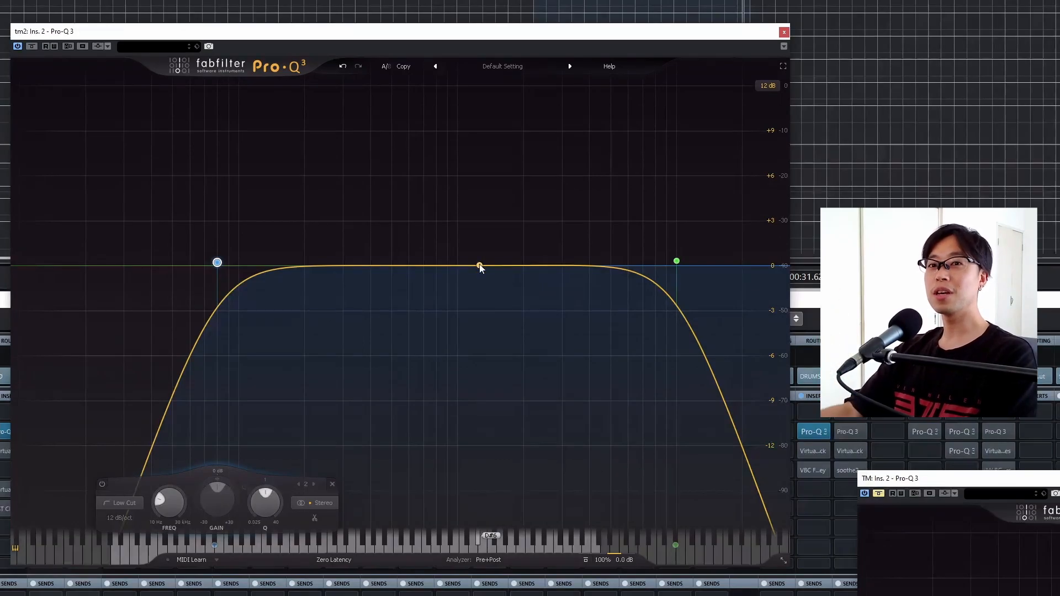
- Add a bell band at 1000 Hz with -5 dB gain to the tm2 EQ and compare it against bypass
{"action": "left_click", "coordinate": [460, 267]}
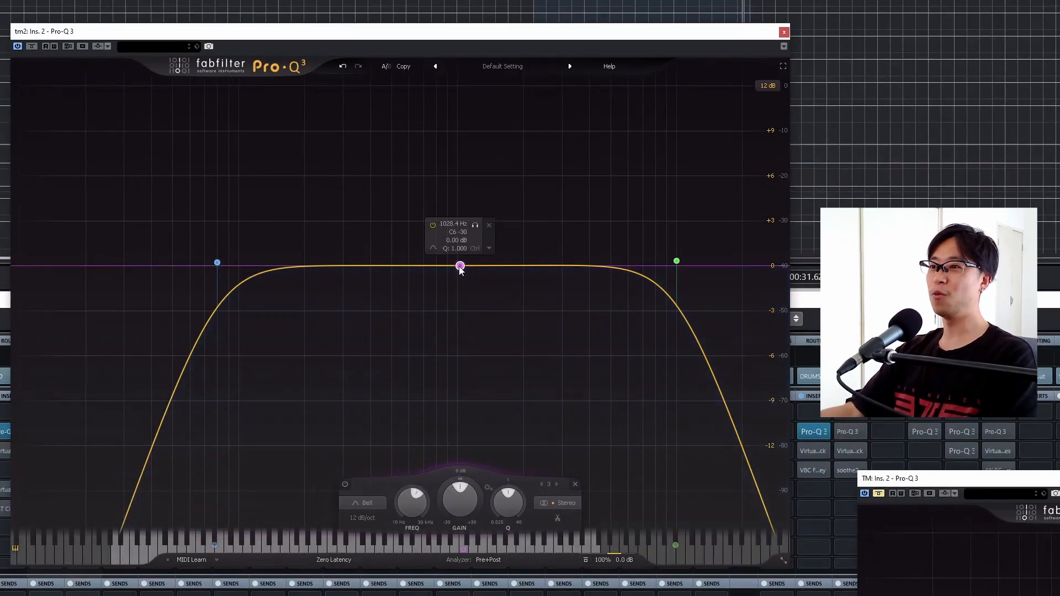
{"action": "double_click", "coordinate": [452, 224]}
{"action": "type", "text": "1000"}
{"action": "key", "text": "Return"}
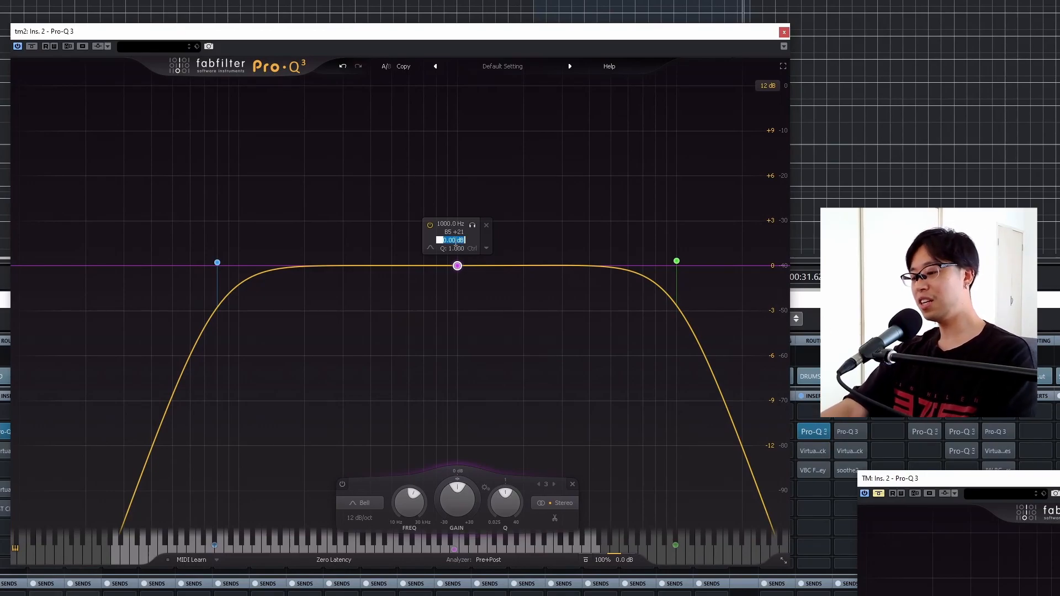
{"action": "key", "text": "Return"}
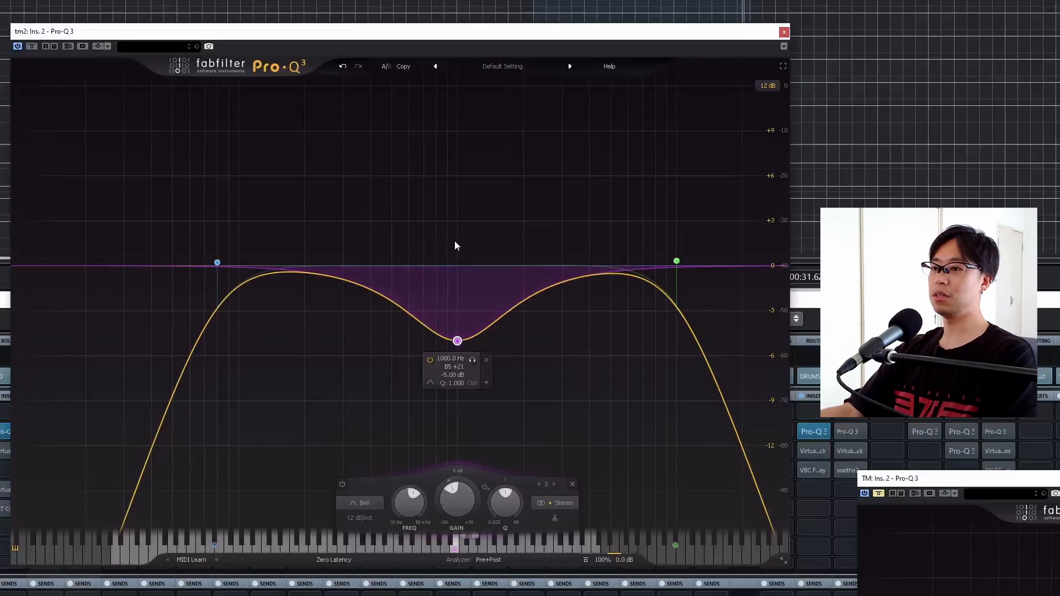
{"action": "key", "text": "space"}
{"action": "left_click", "coordinate": [430, 359]}
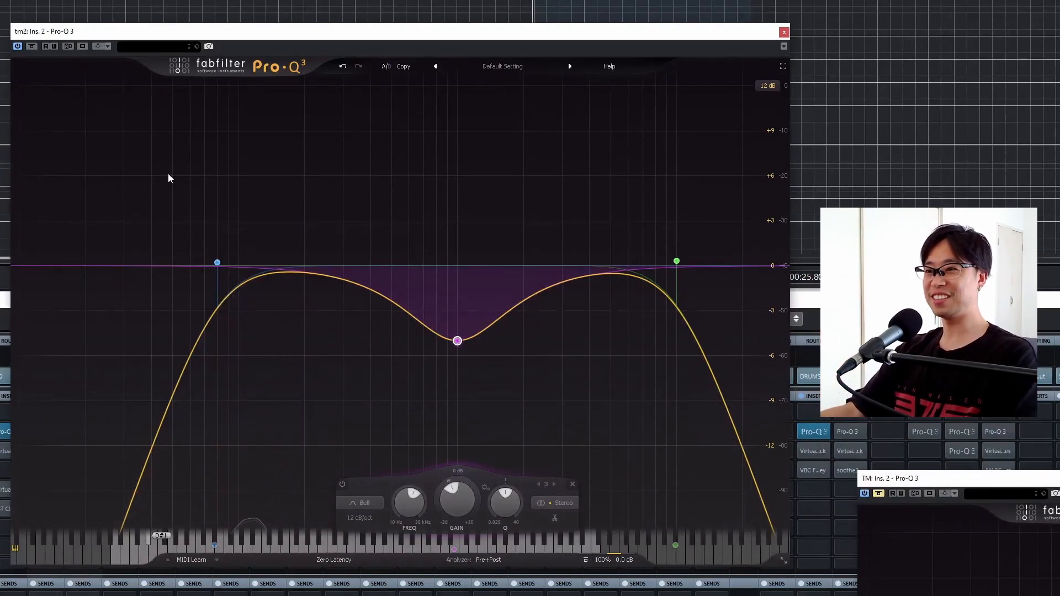
- Try a bell cut of about -2 dB near 261 Hz on the tm2 EQ, and remove the band
{"action": "left_click", "coordinate": [344, 286]}
{"action": "left_click_drag", "start_coordinate": [344, 285], "coordinate": [333, 272]}
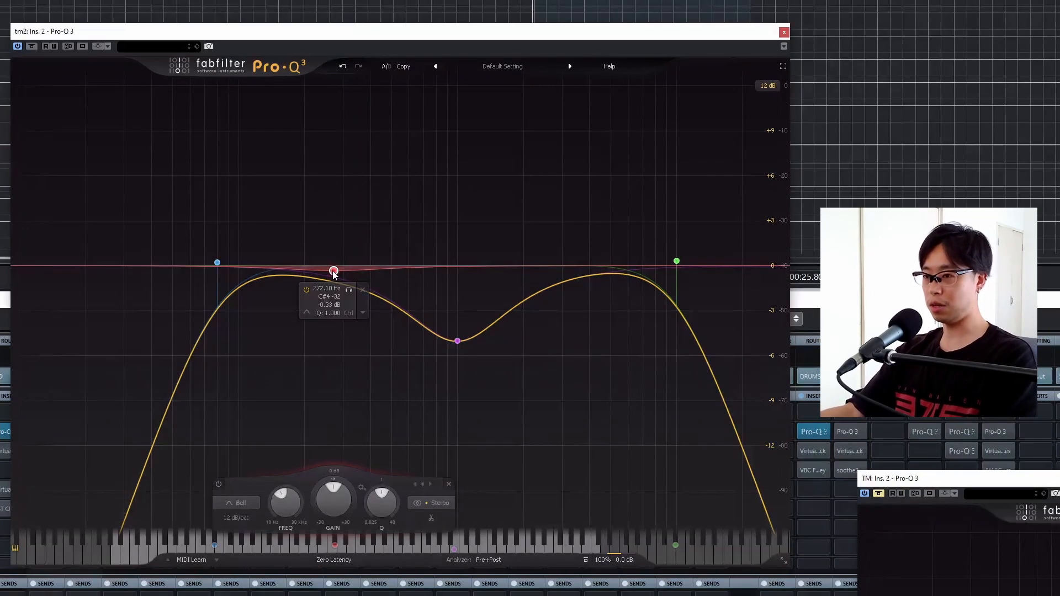
{"action": "left_click_drag", "start_coordinate": [334, 273], "coordinate": [330, 296]}
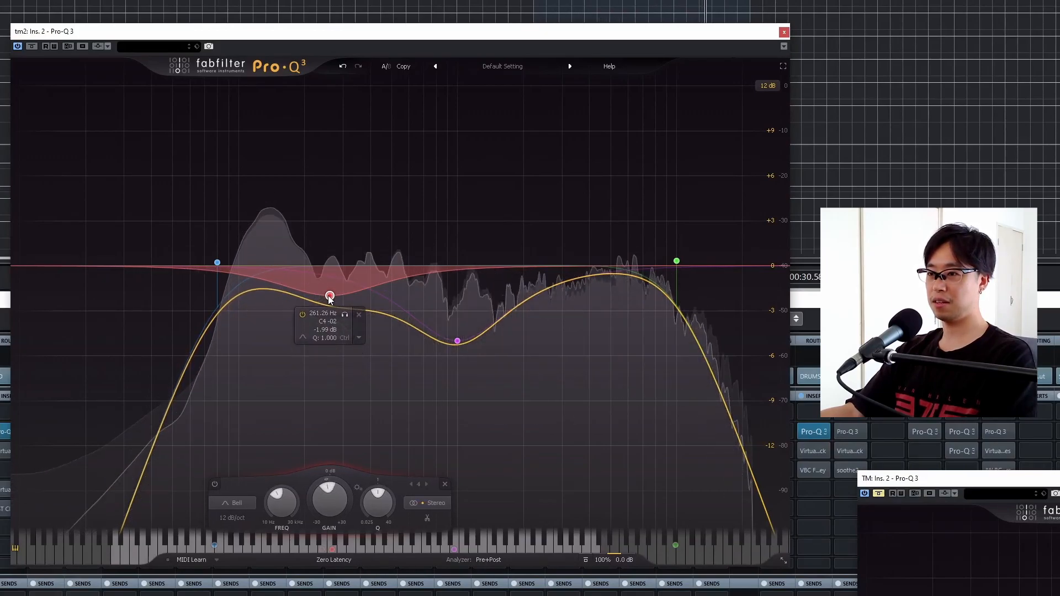
{"action": "left_click", "coordinate": [360, 317]}
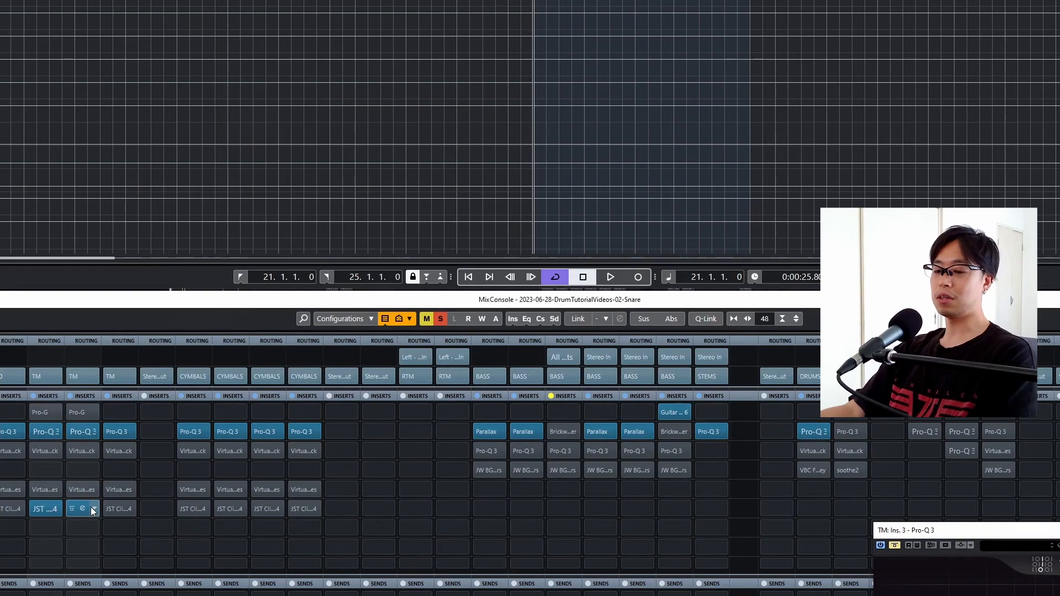
- Play the loop briefly from the mixer and open the Pro-Q 3 on the tm4 tom channel
{"action": "key", "text": "space"}
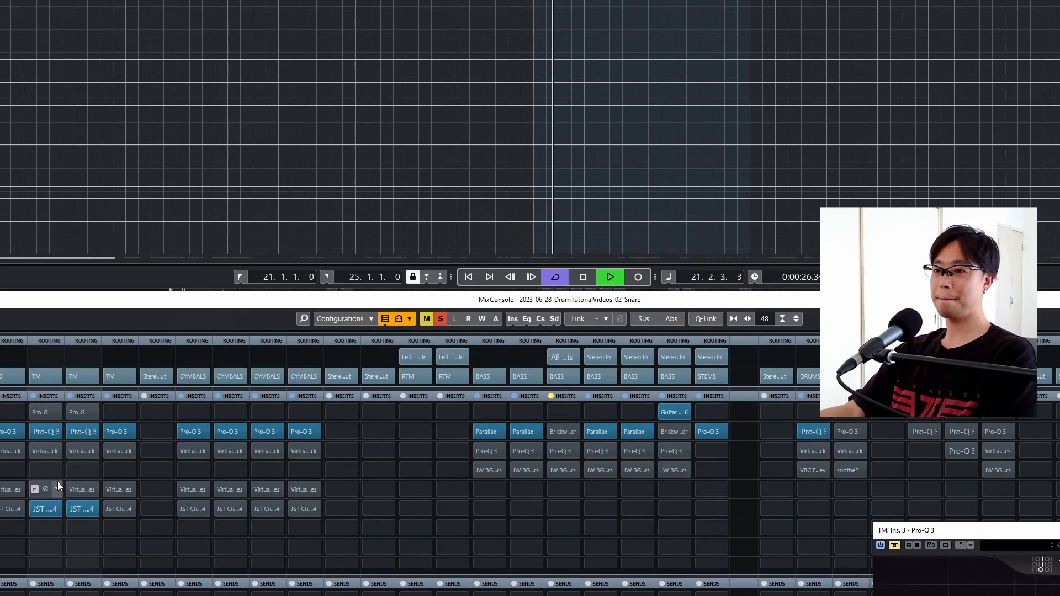
{"action": "key", "text": "space"}
{"action": "left_click", "coordinate": [80, 432]}
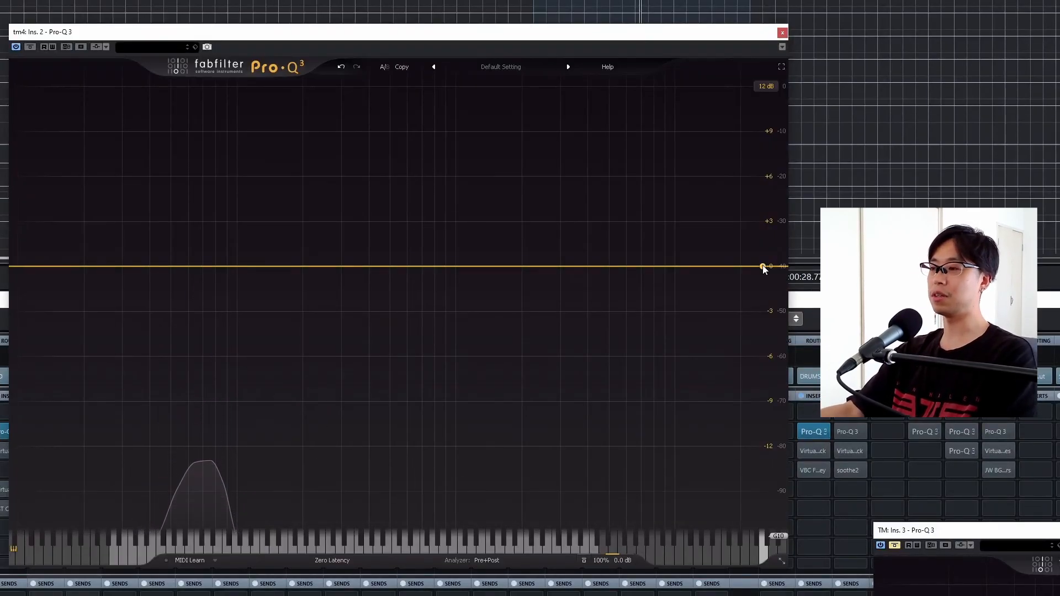
- Add a 12 dB/oct high cut to the tm4 EQ and set its frequency to 10000 Hz
{"action": "key", "text": "space"}
{"action": "left_click_drag", "start_coordinate": [764, 269], "coordinate": [680, 262]}
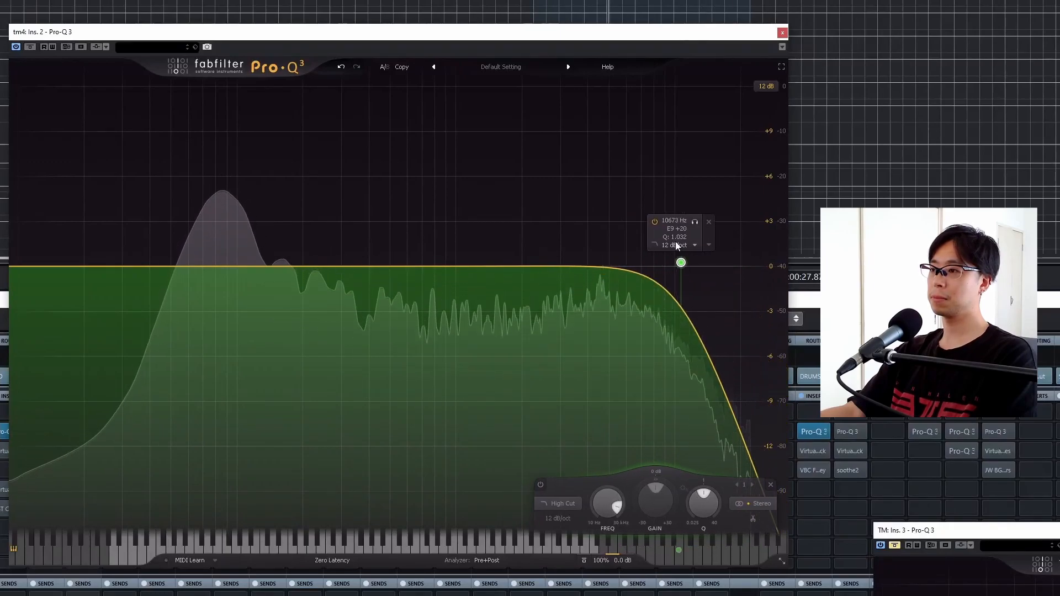
{"action": "double_click", "coordinate": [681, 221]}
{"action": "type", "text": "10000"}
{"action": "key", "text": "Return"}
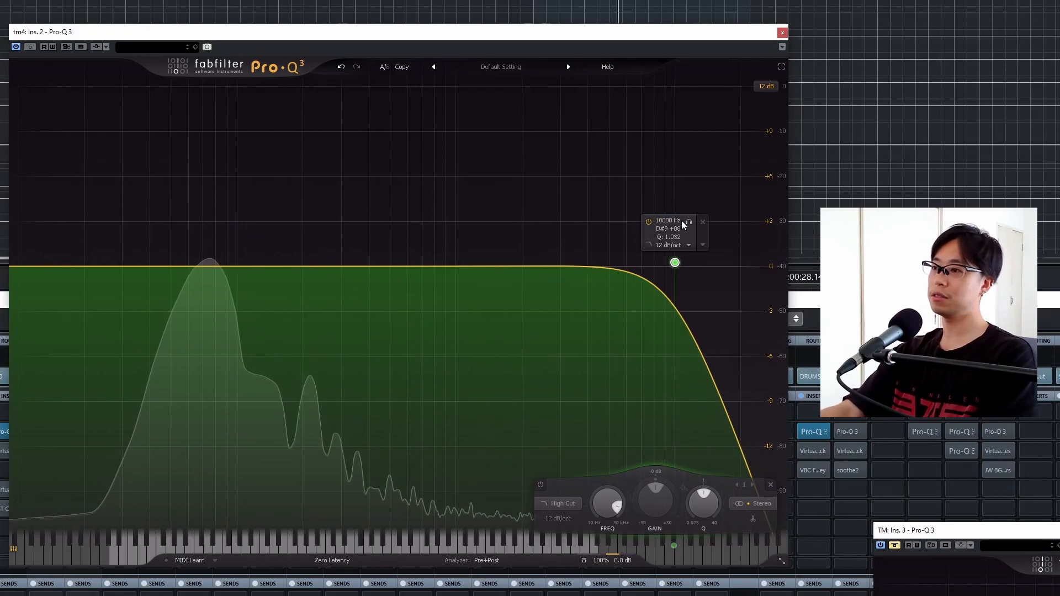
- Add a 12 dB/oct low cut to the tm4 EQ and set its frequency to 50 Hz
{"action": "left_click", "coordinate": [25, 268]}
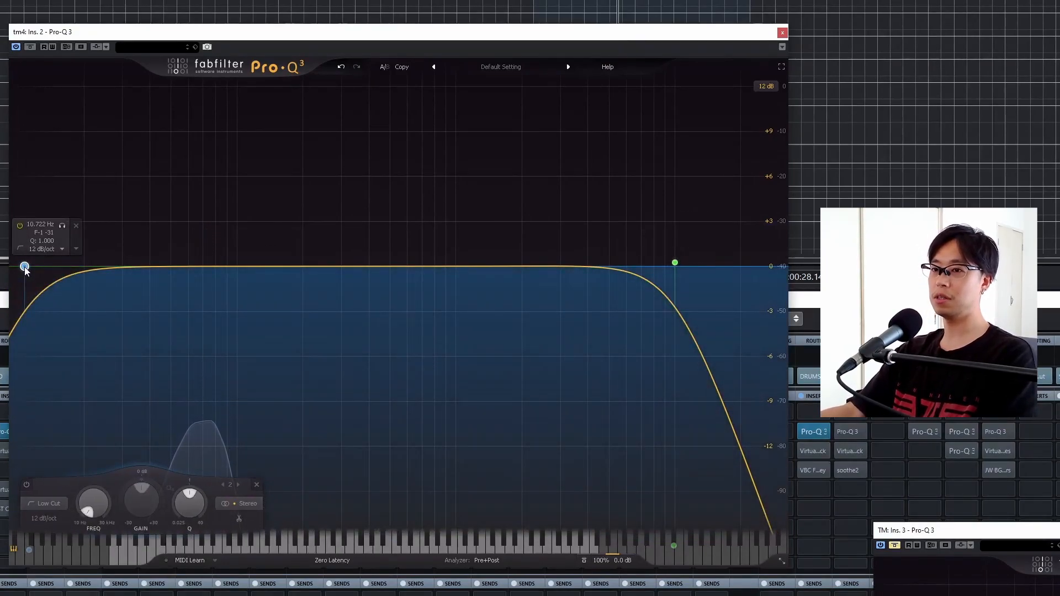
{"action": "left_click_drag", "start_coordinate": [24, 267], "coordinate": [178, 263]}
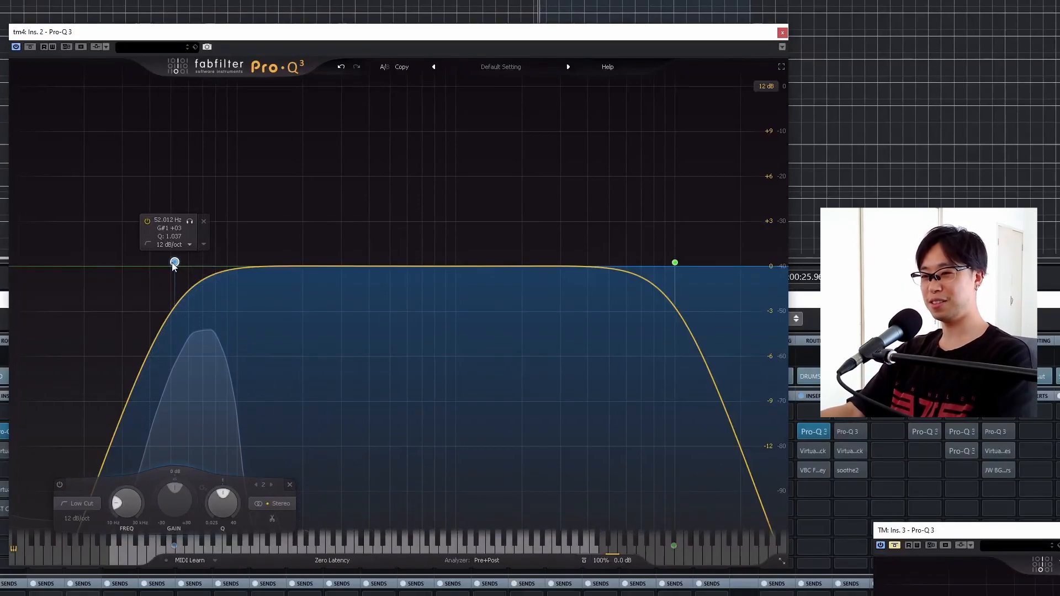
{"action": "left_click_drag", "start_coordinate": [174, 263], "coordinate": [232, 261]}
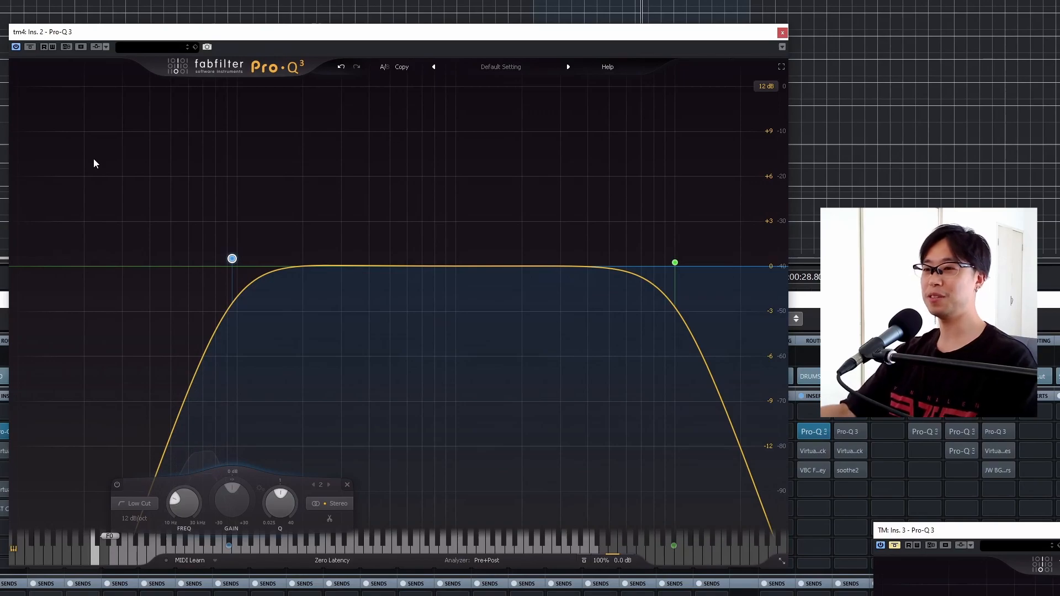
{"action": "left_click", "coordinate": [341, 68]}
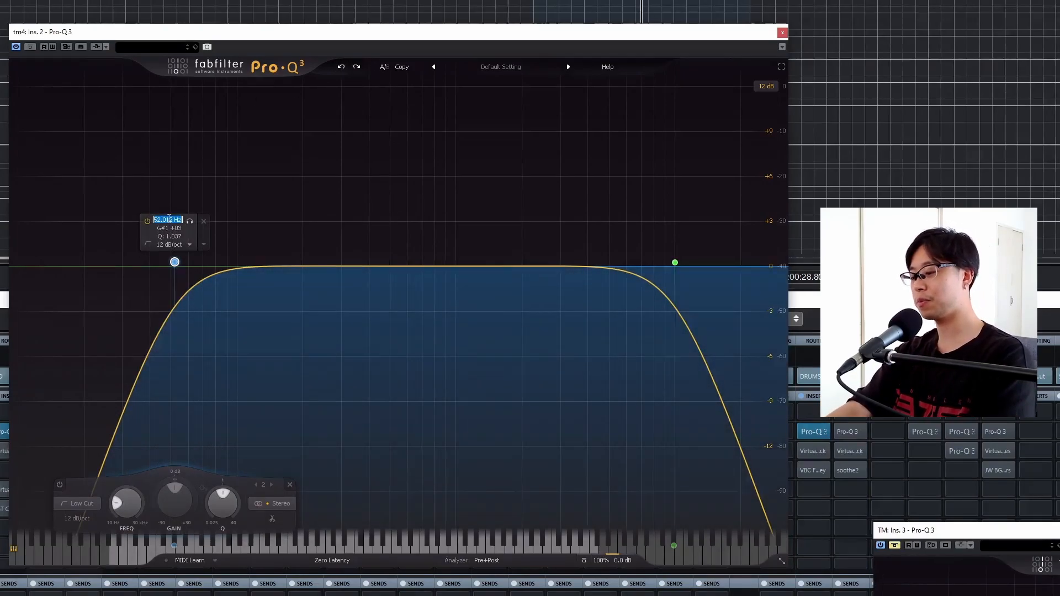
{"action": "type", "text": "50"}
{"action": "left_click", "coordinate": [322, 160]}
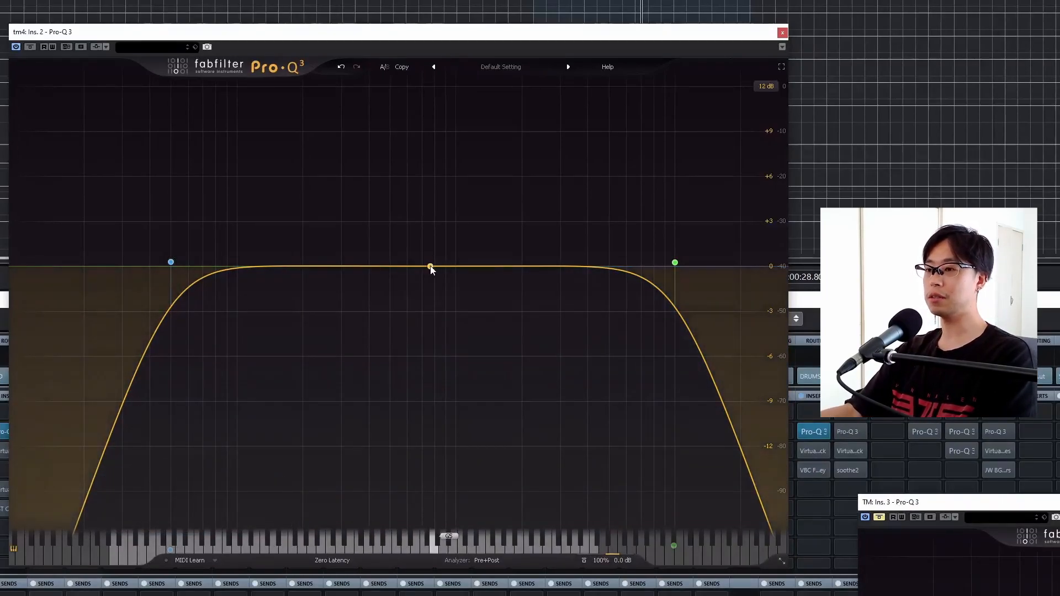
- Add a bell band to the tm4 EQ and set its frequency to 1000 Hz
{"action": "left_click_drag", "start_coordinate": [431, 269], "coordinate": [470, 270]}
{"action": "left_click", "coordinate": [459, 267]}
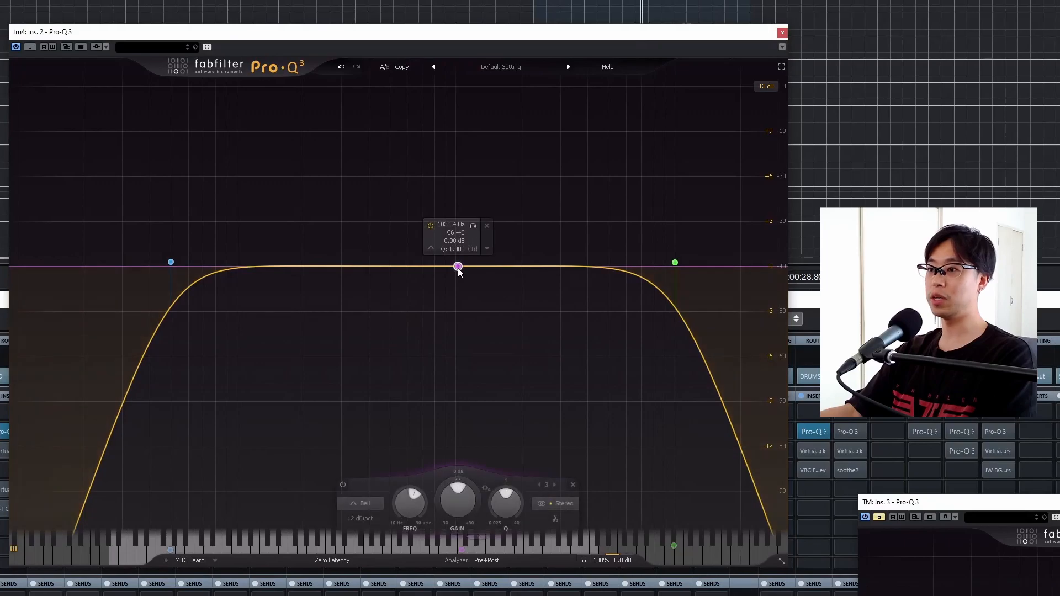
{"action": "double_click", "coordinate": [448, 224]}
{"action": "type", "text": "1k"}
{"action": "key", "text": "Return"}
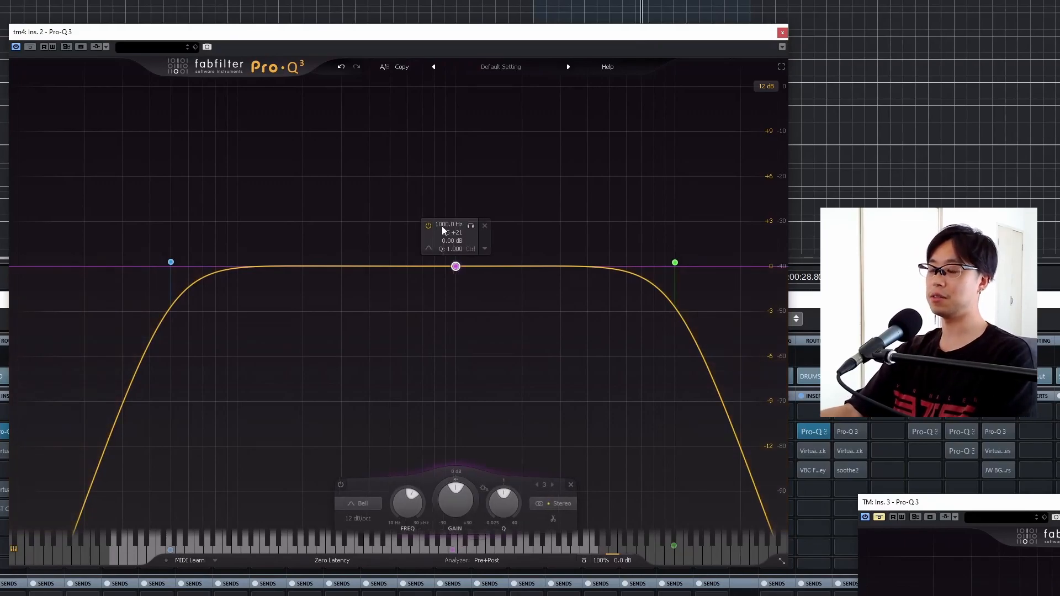
- Pull down the tm4 EQ's bell band during playback, then set its gain to -3 dB and its frequency to 1000 Hz
{"action": "key", "text": "space"}
{"action": "left_click_drag", "start_coordinate": [456, 268], "coordinate": [453, 318]}
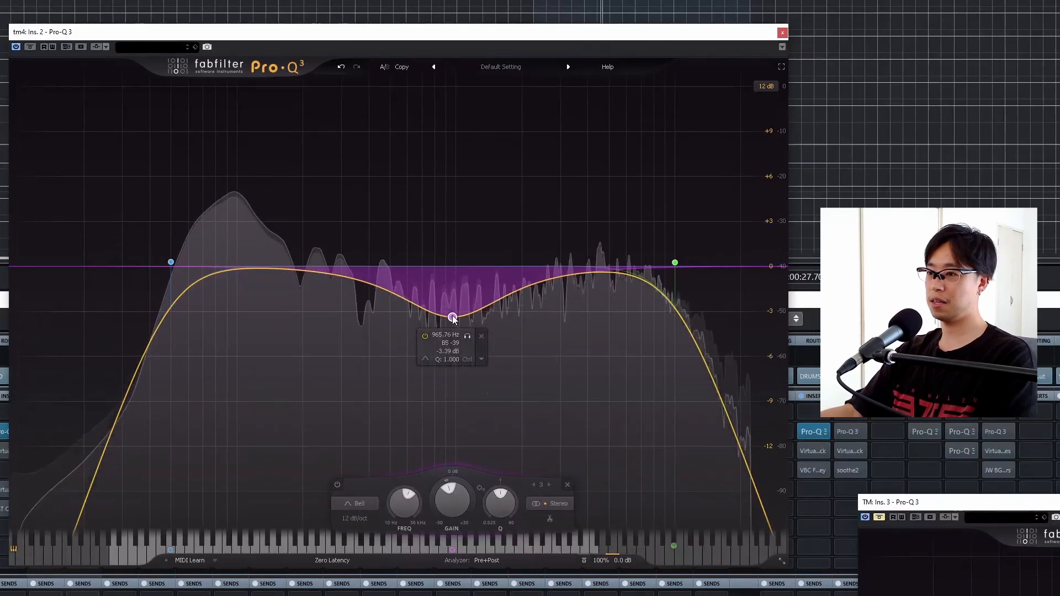
{"action": "double_click", "coordinate": [449, 352]}
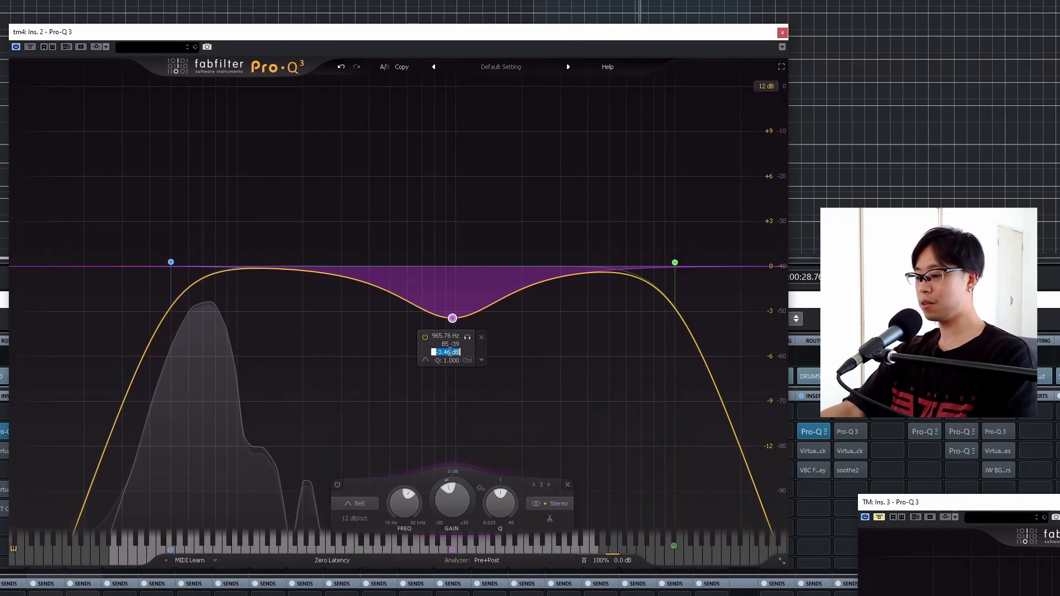
{"action": "type", "text": "-3"}
{"action": "key", "text": "Return"}
{"action": "double_click", "coordinate": [449, 330]}
{"action": "type", "text": "1000"}
{"action": "key", "text": "Return"}
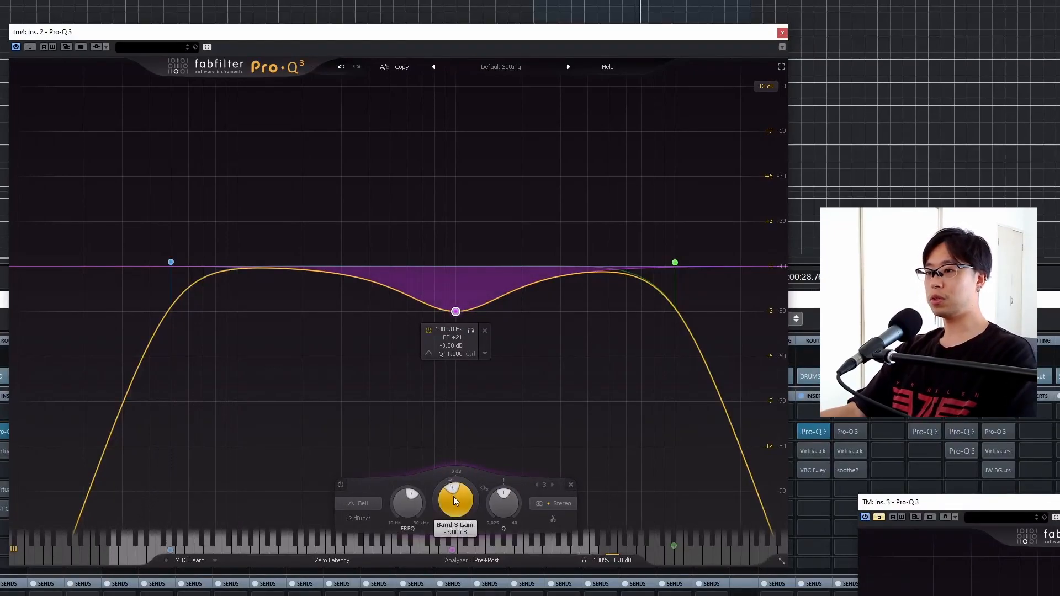
- Try a gain of -6 dB on the 1000 Hz bell band and undo that change
{"action": "double_click", "coordinate": [454, 345]}
{"action": "type", "text": "-"}
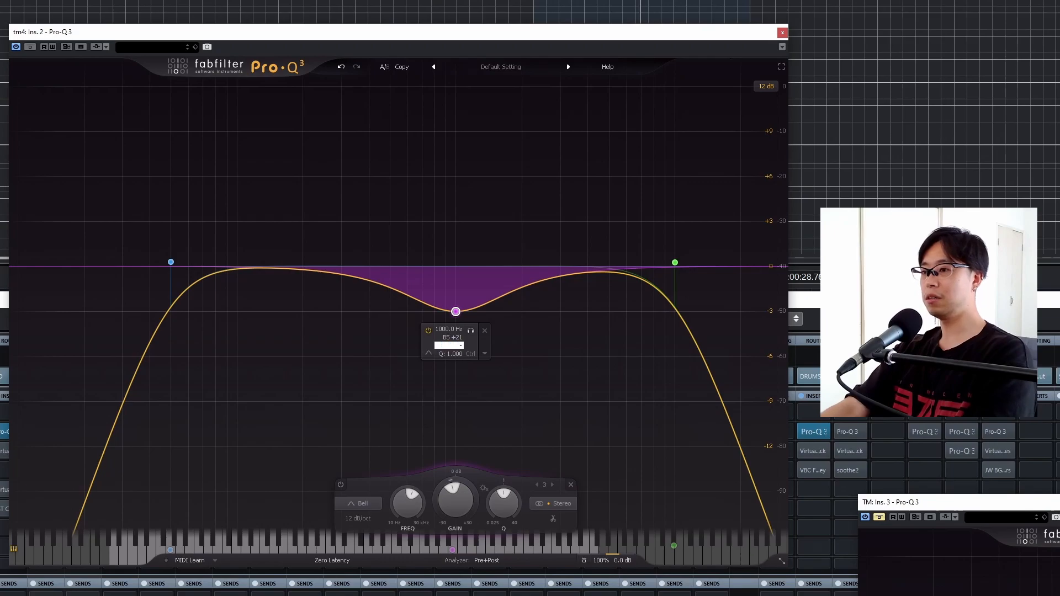
{"action": "type", "text": "6"}
{"action": "key", "text": "Return"}
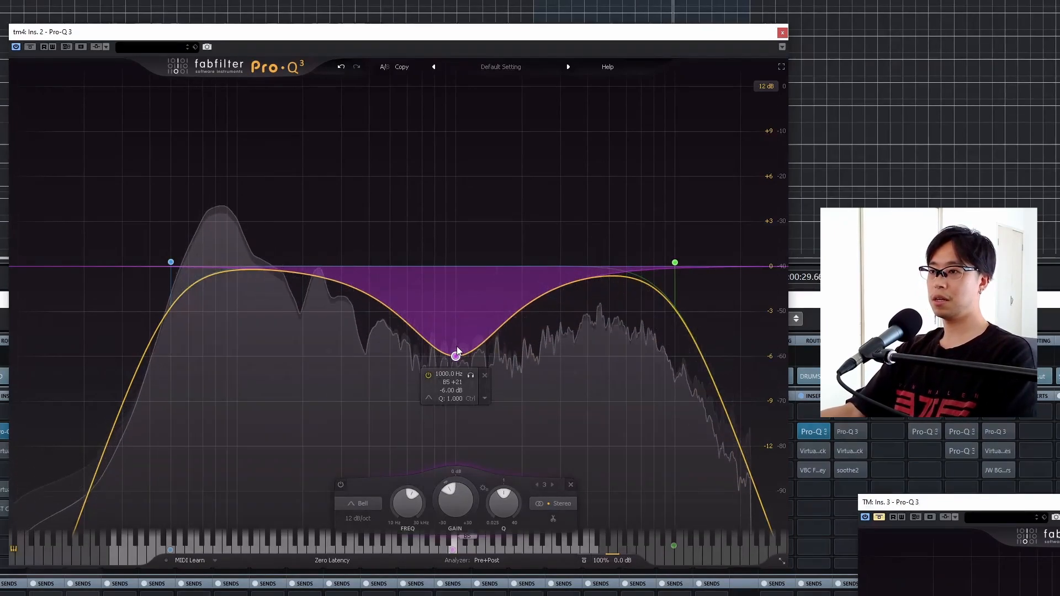
{"action": "left_click", "coordinate": [340, 67]}
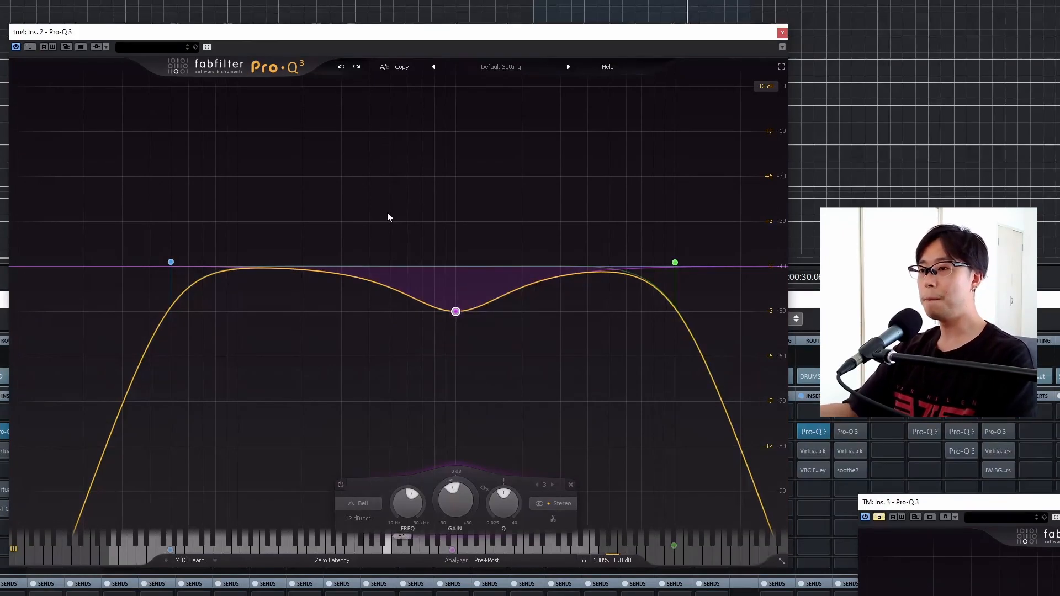
- Bypass the 1000 Hz bell band, play the loop to hear the difference, and re-enable the band
{"action": "mouse_move", "coordinate": [462, 291]}
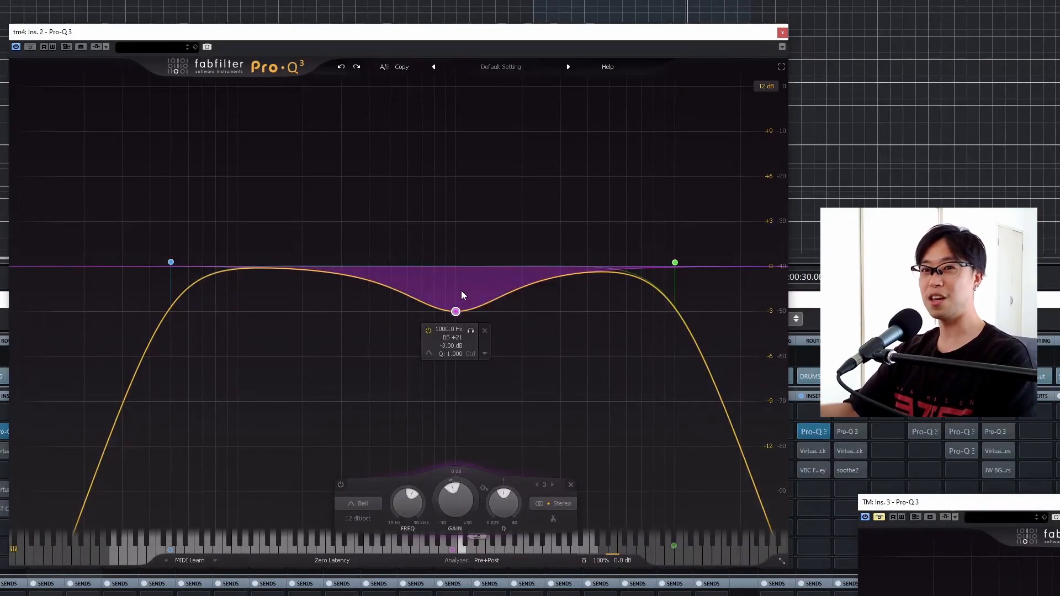
{"action": "left_click", "coordinate": [428, 330]}
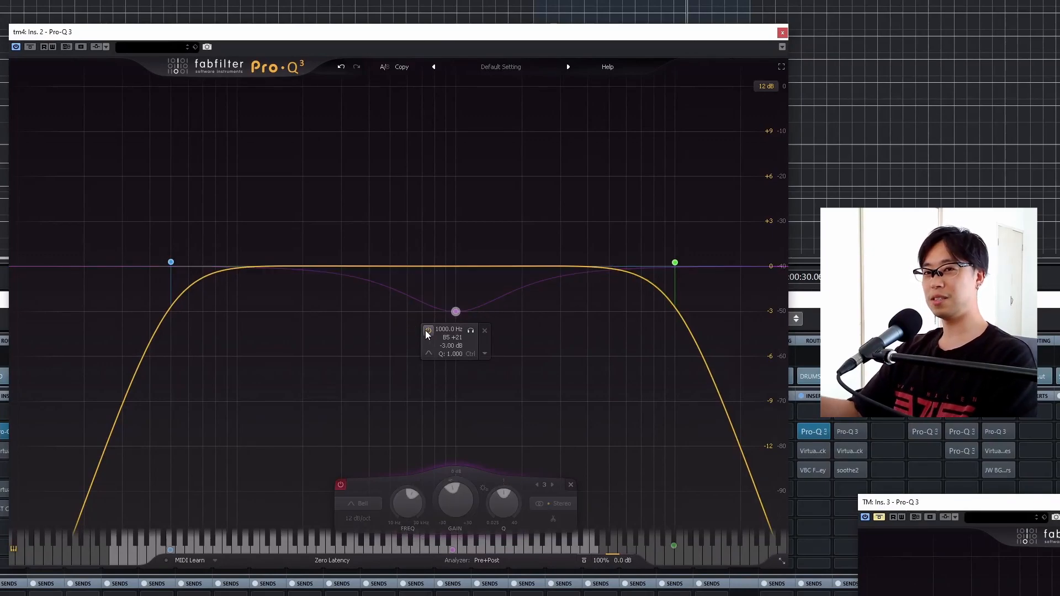
{"action": "key", "text": "space"}
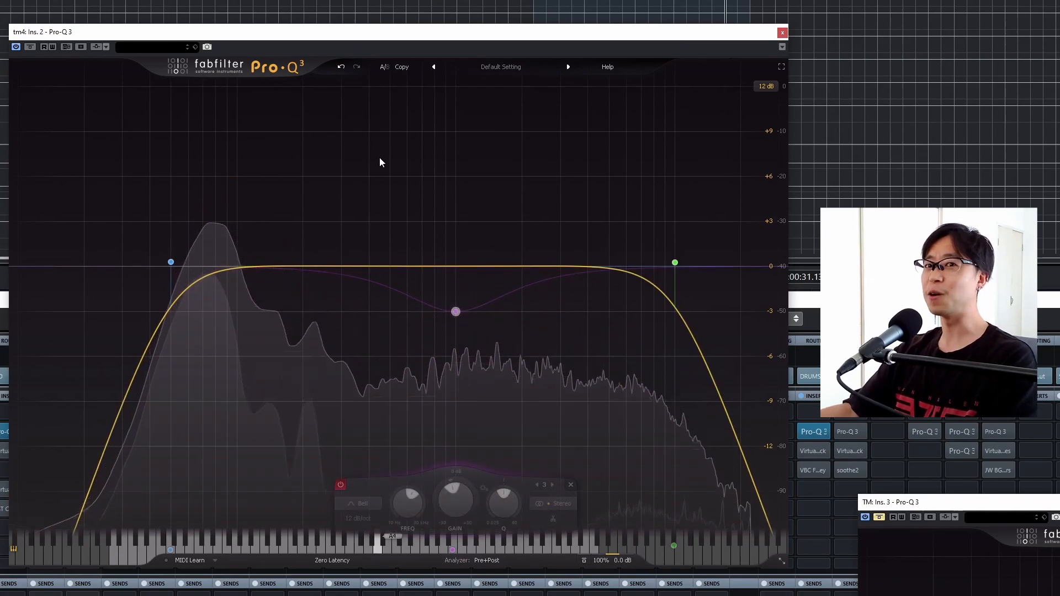
{"action": "left_click", "coordinate": [340, 485]}
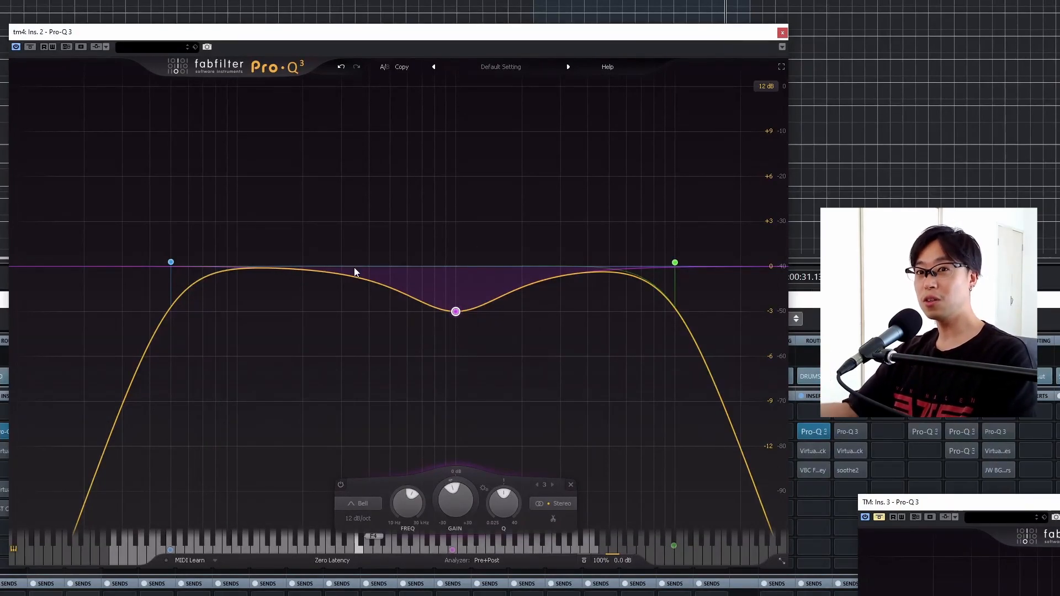
- Add a bell band at about 500 Hz to the tm4 EQ, compare it by ear, and set its gain to -3 dB
{"action": "double_click", "coordinate": [389, 264]}
{"action": "key", "text": "space"}
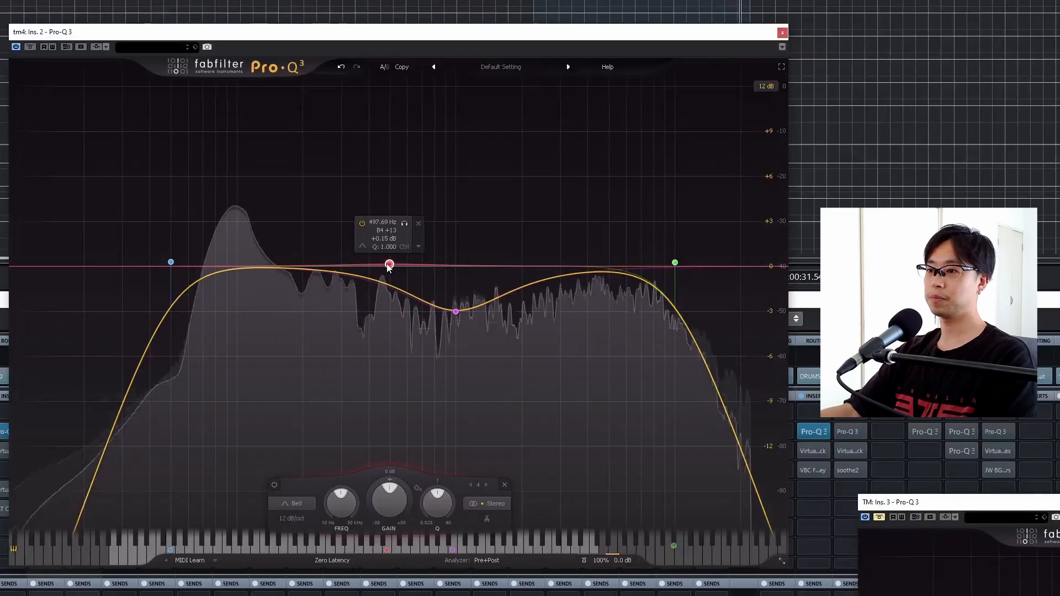
{"action": "left_click_drag", "start_coordinate": [389, 266], "coordinate": [390, 335]}
{"action": "left_click", "coordinate": [360, 354]}
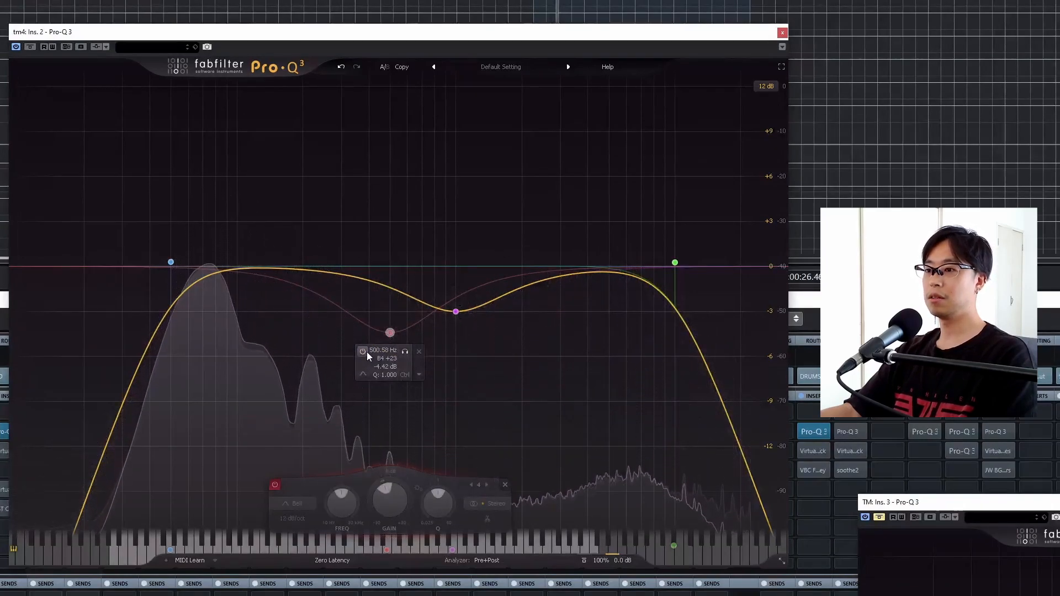
{"action": "left_click", "coordinate": [363, 351]}
{"action": "double_click", "coordinate": [383, 365]}
{"action": "type", "text": "-"}
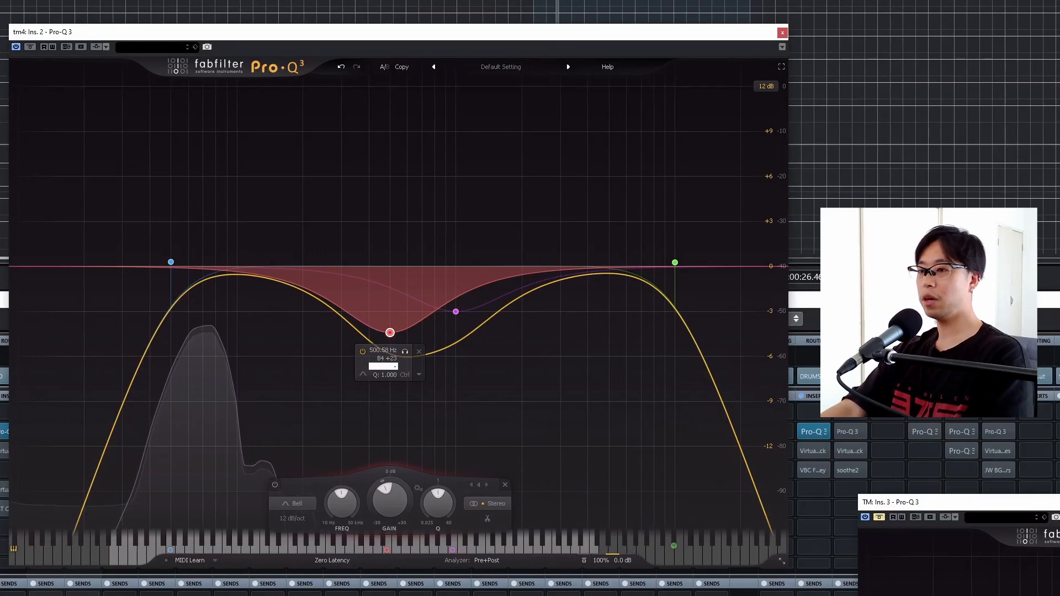
{"action": "type", "text": "3"}
{"action": "key", "text": "Return"}
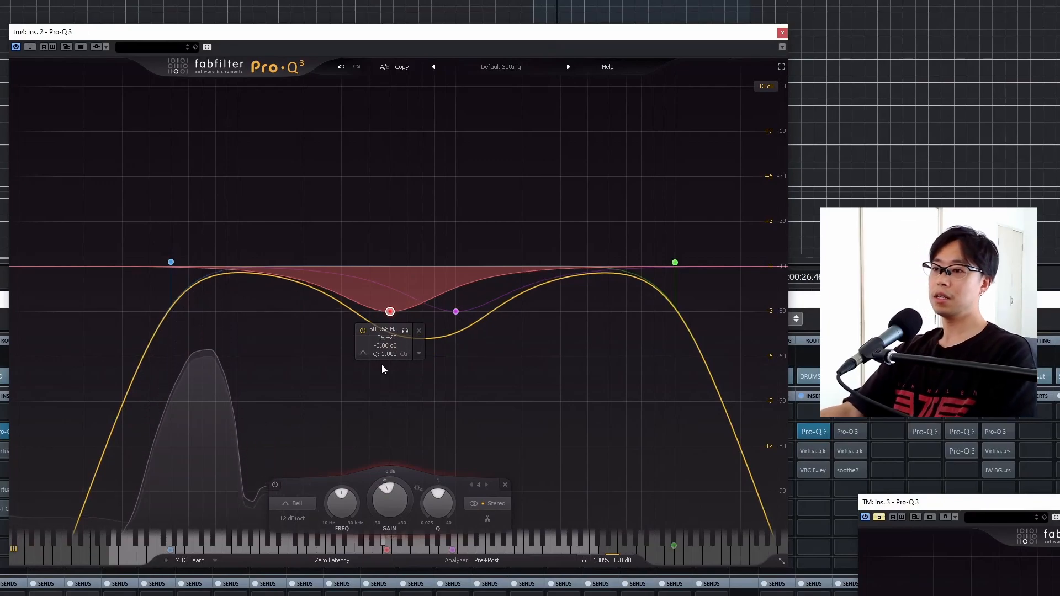
- Audition the bell band at about 500 Hz in solo while the loop plays
{"action": "left_click", "coordinate": [406, 332]}
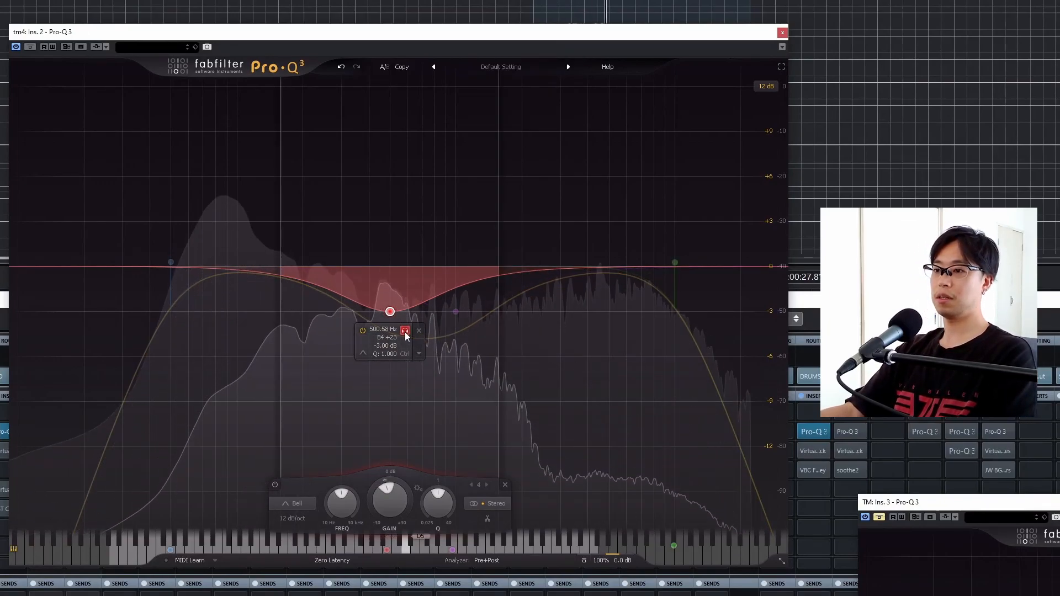
{"action": "left_click", "coordinate": [406, 331]}
{"action": "left_click", "coordinate": [405, 331]}
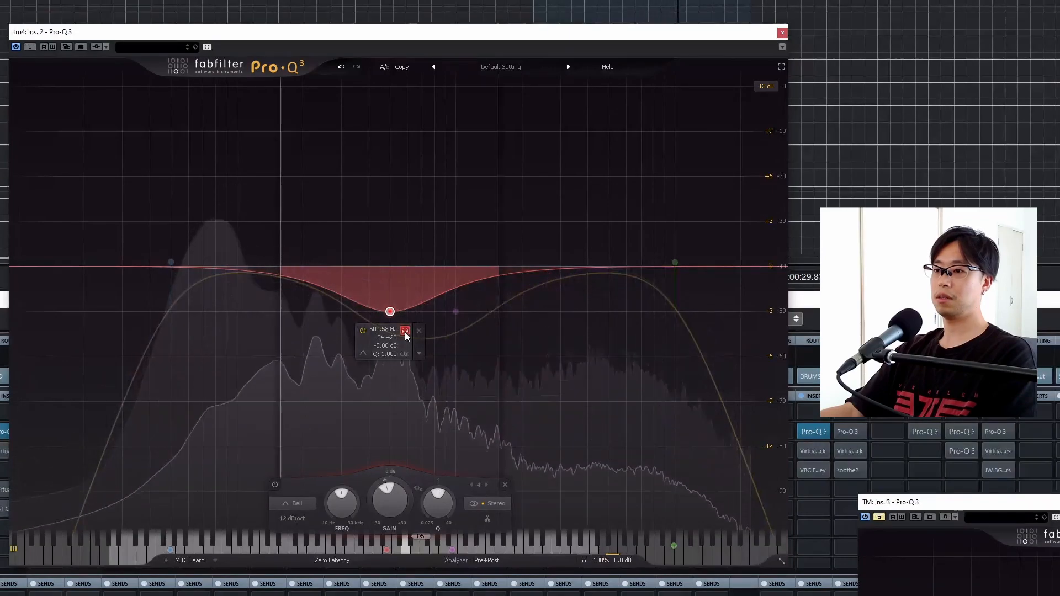
{"action": "left_click", "coordinate": [405, 331]}
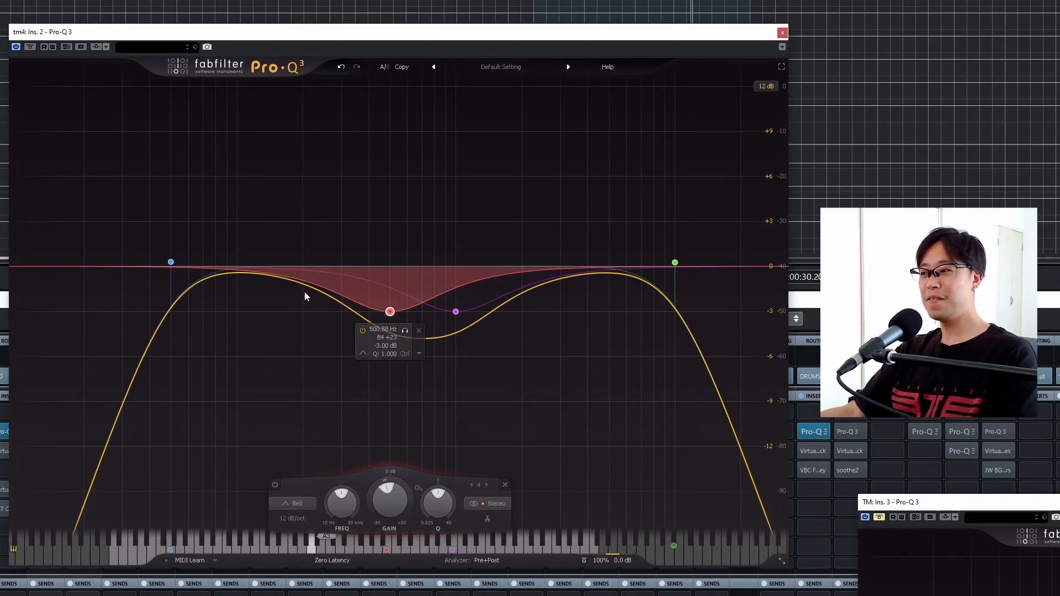
- Try a bell cut of about 6.8 dB near 152 Hz on the tm4 EQ, bypass it, and delete the band
{"action": "left_click", "coordinate": [284, 269]}
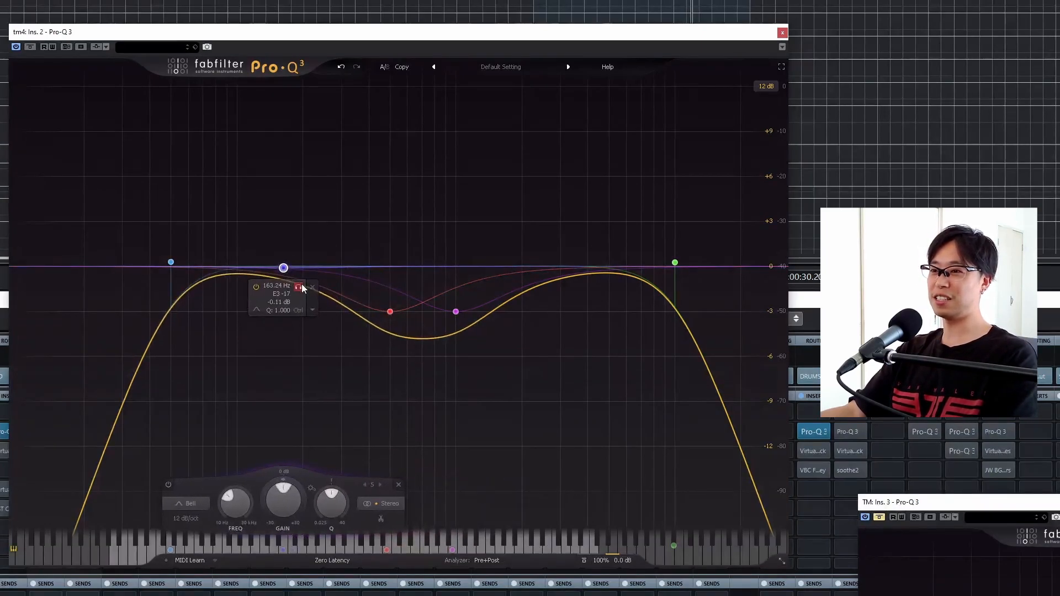
{"action": "key", "text": "space"}
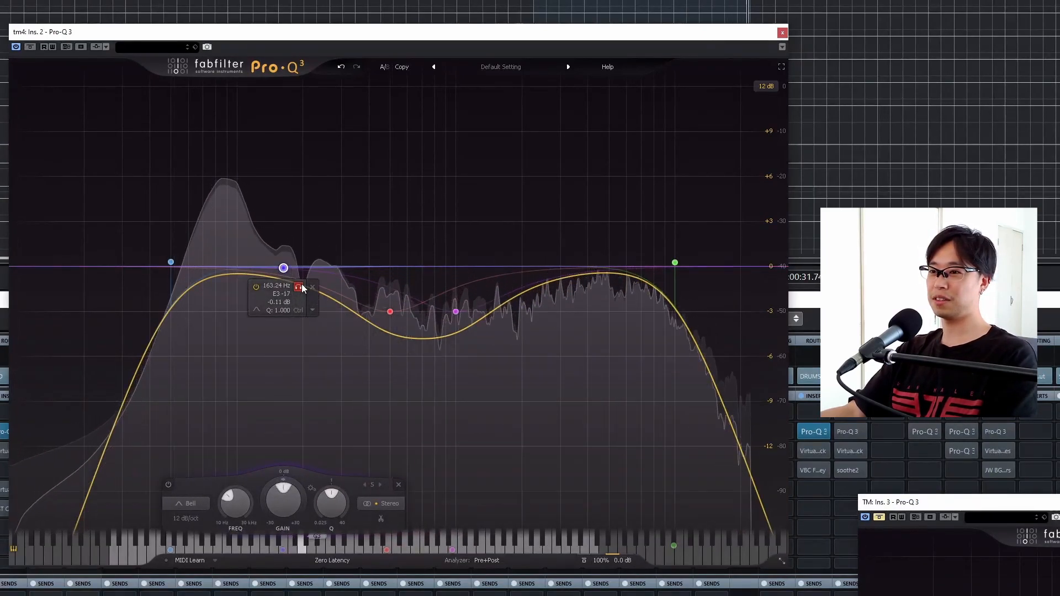
{"action": "left_click_drag", "start_coordinate": [284, 268], "coordinate": [276, 373]}
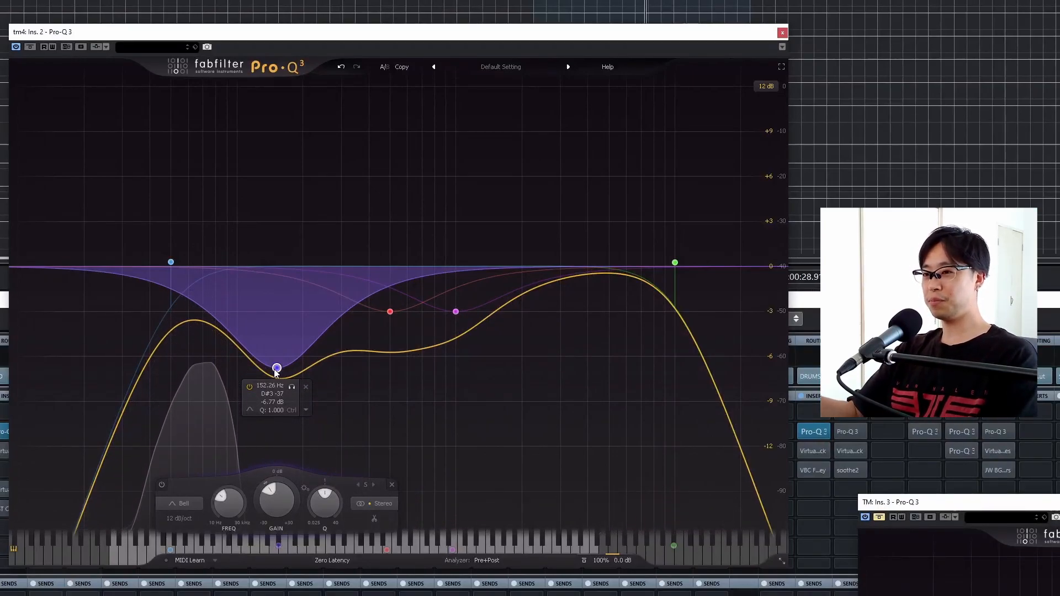
{"action": "left_click", "coordinate": [249, 388]}
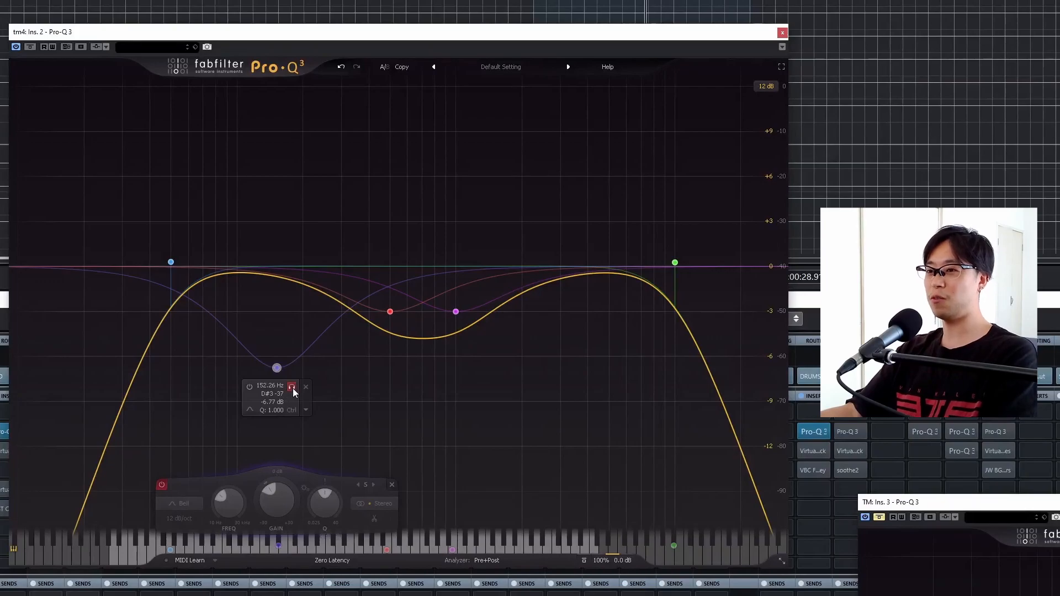
{"action": "left_click", "coordinate": [305, 387]}
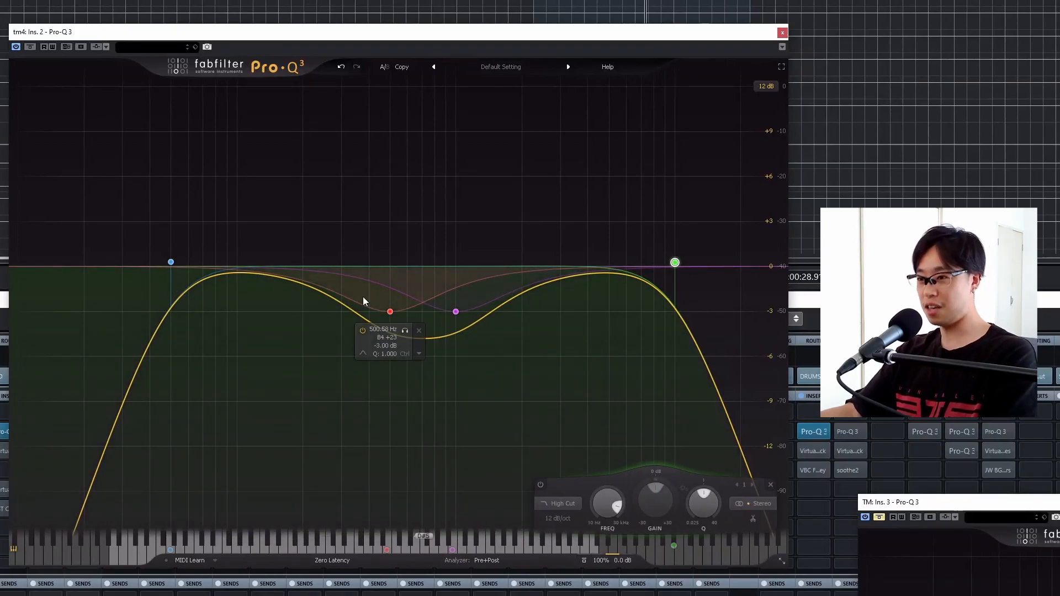
- Add a bell band in the upper mids of the tm4 EQ and set its frequency to 4.4 kHz
{"action": "mouse_move", "coordinate": [465, 313]}
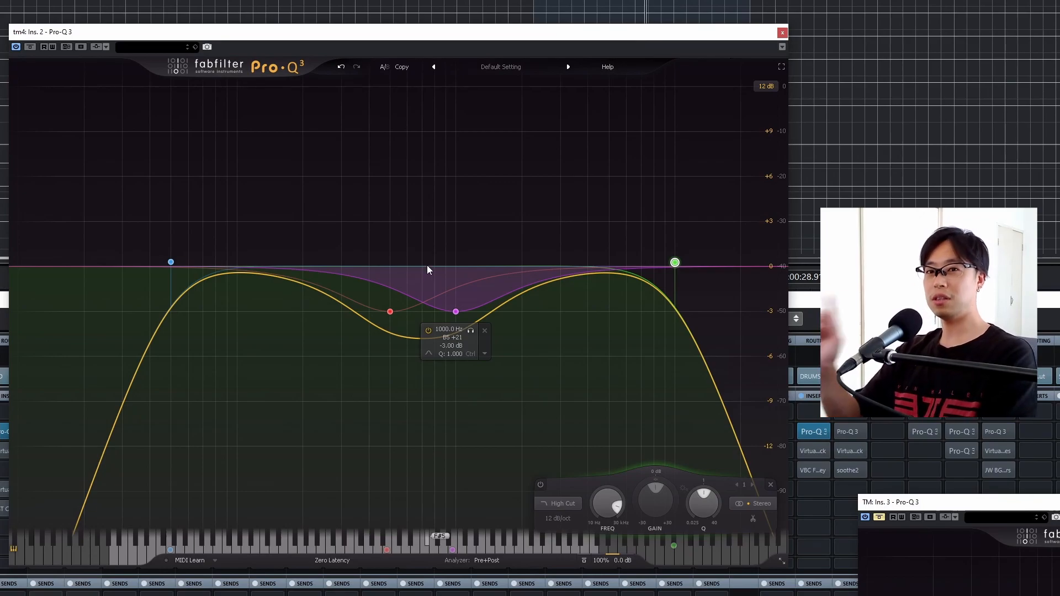
{"action": "left_click_drag", "start_coordinate": [590, 268], "coordinate": [588, 282]}
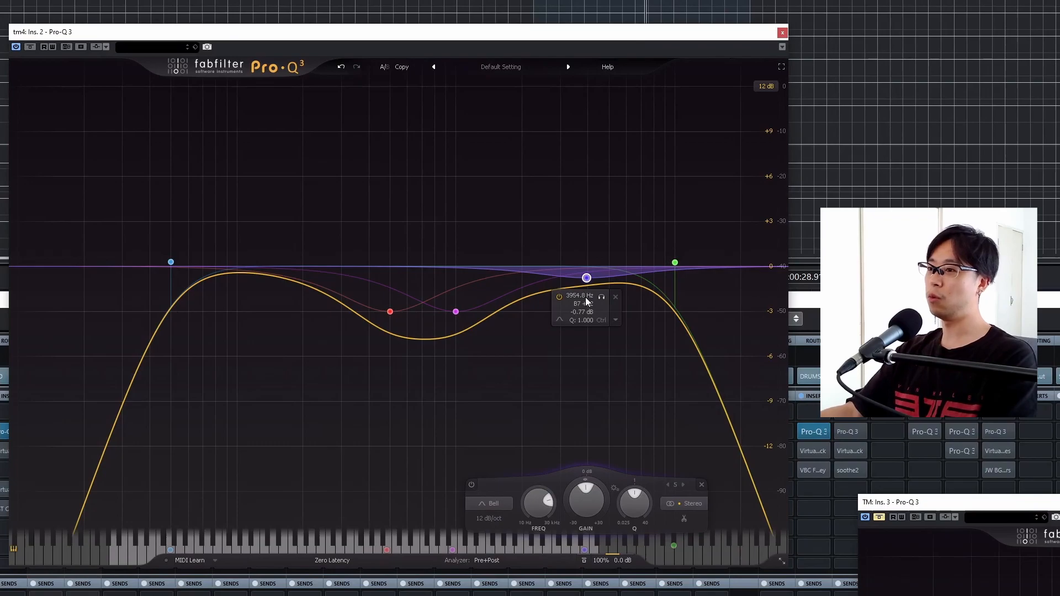
{"action": "left_click", "coordinate": [586, 297]}
{"action": "type", "text": "4.4k"}
{"action": "key", "text": "Return"}
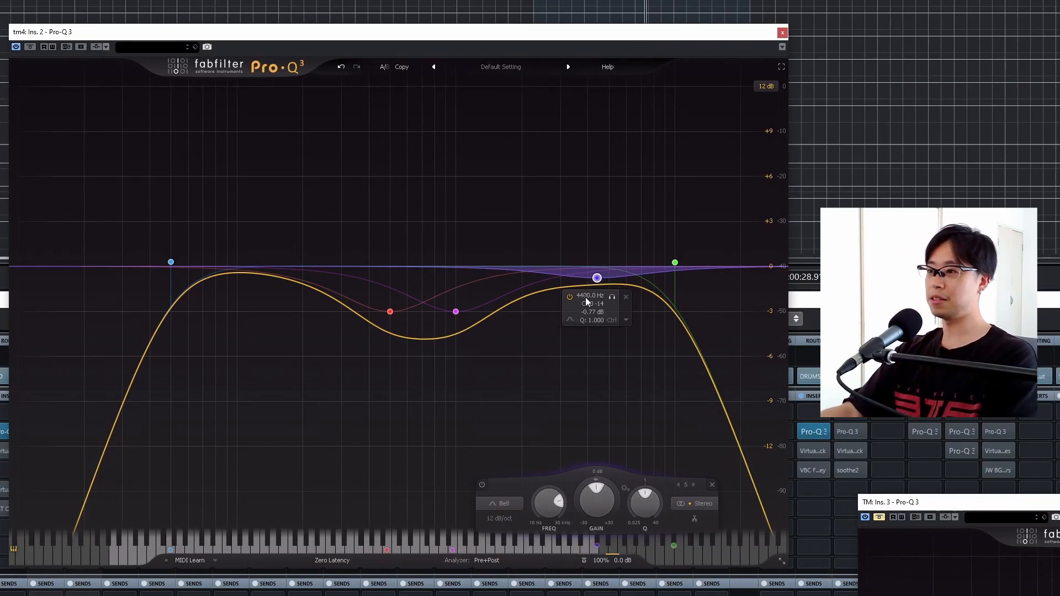
- Play the loop and audition the 4.4 kHz bell band in solo
{"action": "key", "text": "space"}
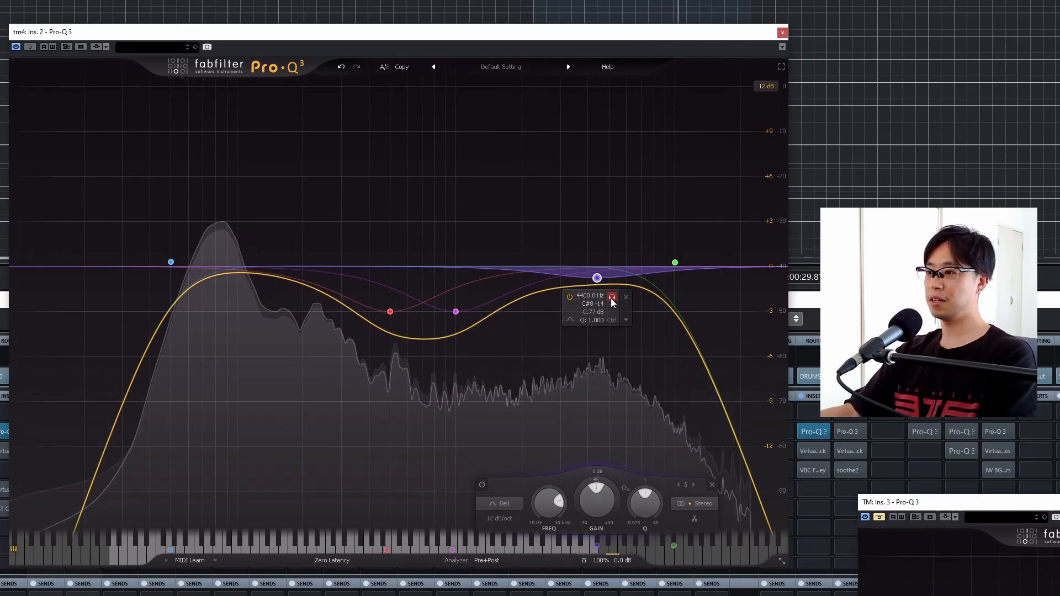
{"action": "left_click", "coordinate": [612, 297]}
{"action": "left_click_drag", "start_coordinate": [610, 298], "coordinate": [615, 296]}
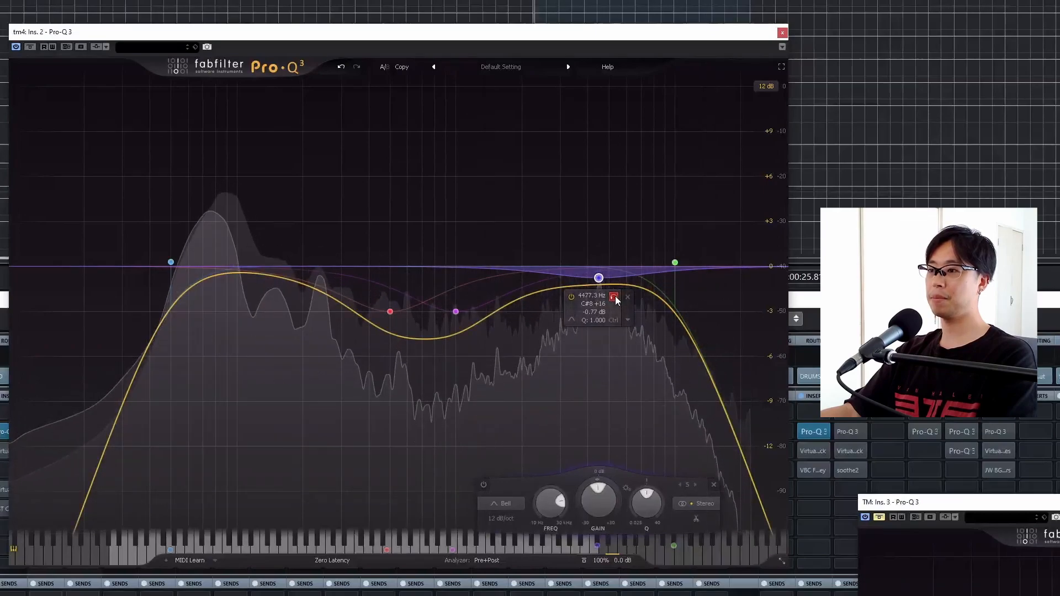
- Set the upper-mid bell band's gain to -2 dB and its frequency to 4400 Hz
{"action": "left_click_drag", "start_coordinate": [597, 498], "coordinate": [593, 511]}
{"action": "mouse_move", "coordinate": [599, 302]}
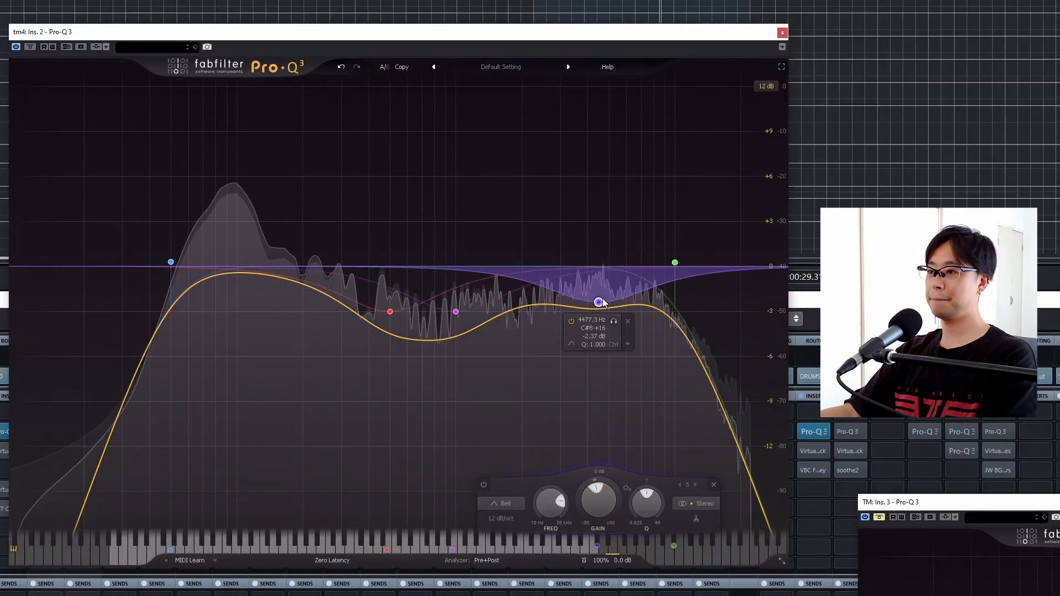
{"action": "double_click", "coordinate": [598, 336]}
{"action": "type", "text": "-2"}
{"action": "key", "text": "Return"}
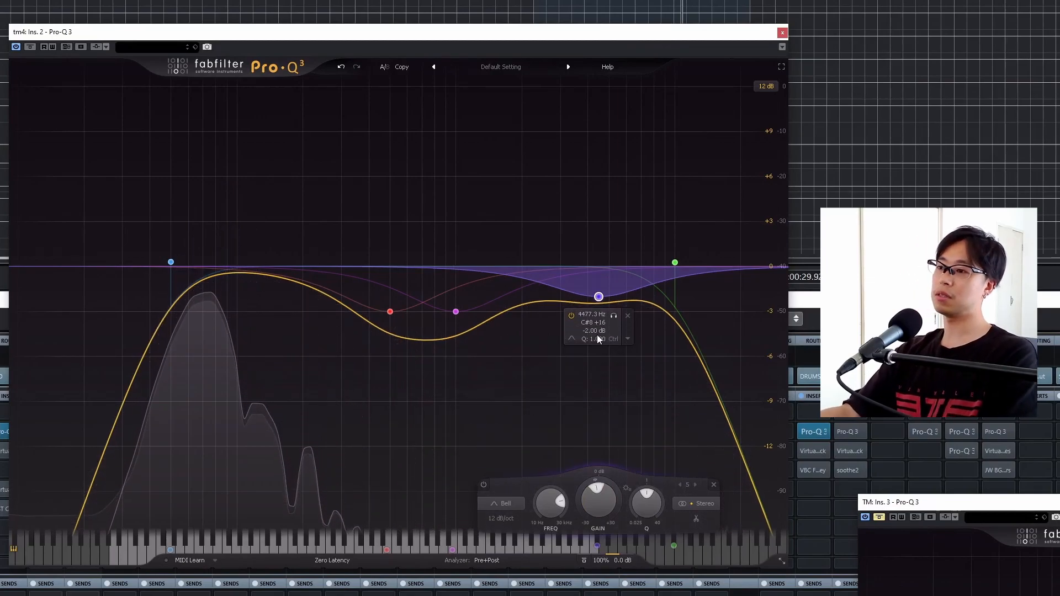
{"action": "double_click", "coordinate": [593, 314]}
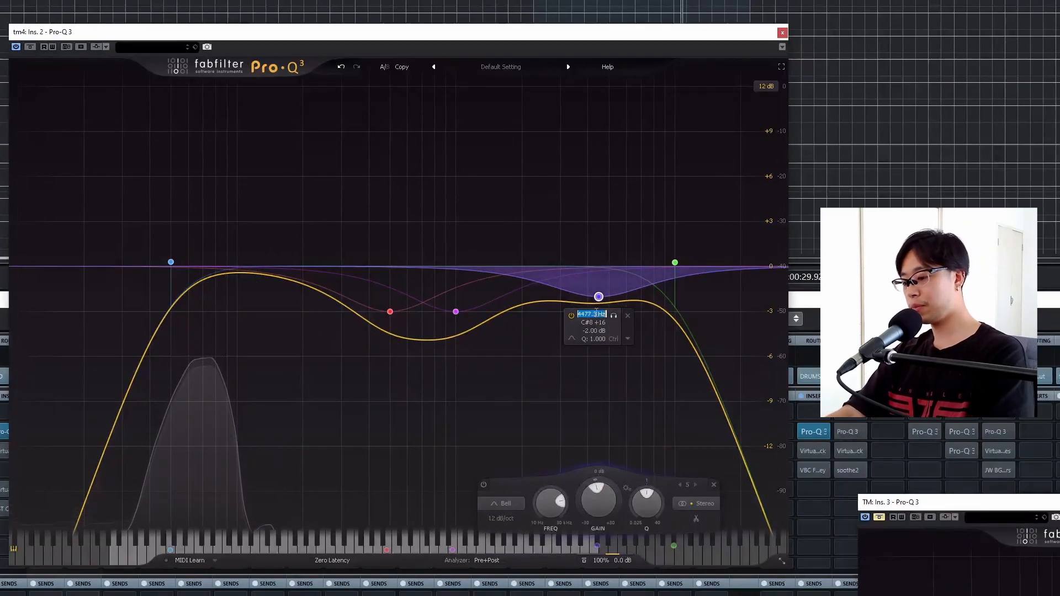
{"action": "type", "text": "4400"}
{"action": "key", "text": "Return"}
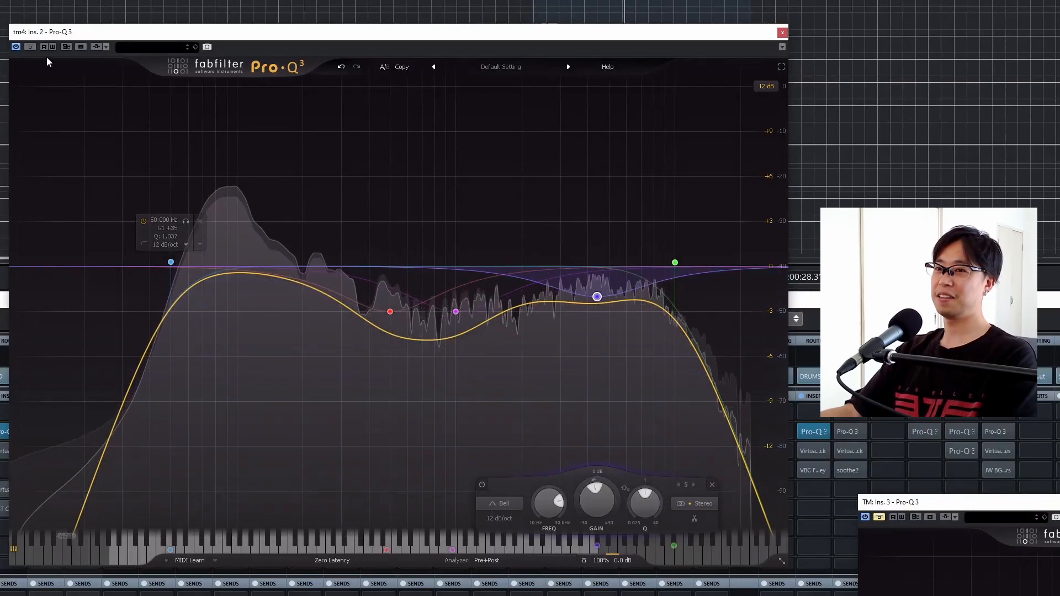
- Compare the tm4 track with its EQ bypassed and active, then play the loop from the mixer
{"action": "left_click", "coordinate": [30, 47]}
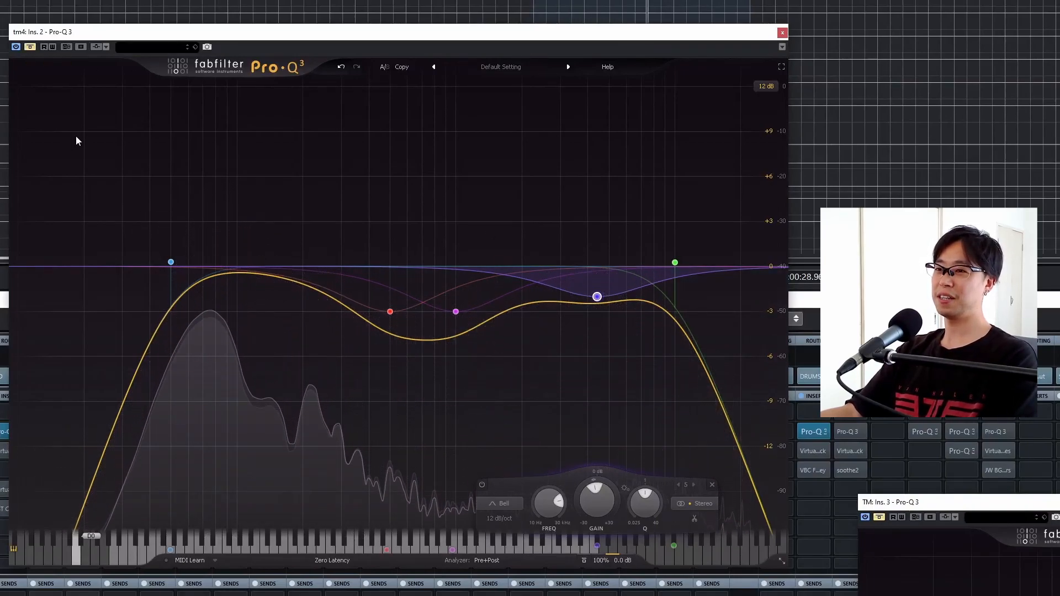
{"action": "left_click", "coordinate": [31, 47]}
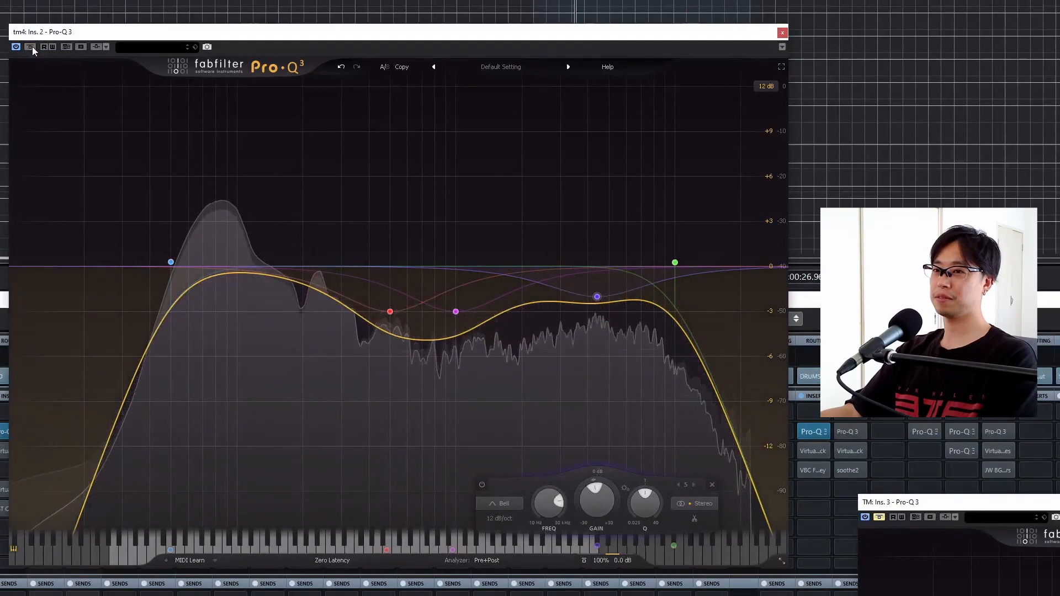
{"action": "left_click", "coordinate": [31, 47]}
{"action": "left_click", "coordinate": [30, 47]}
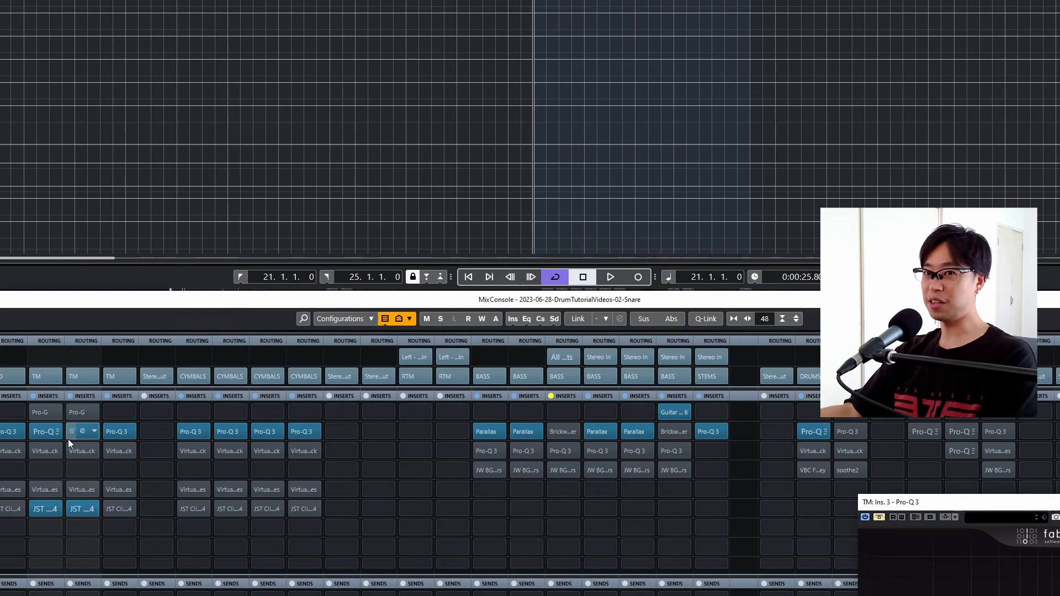
{"action": "key", "text": "space"}
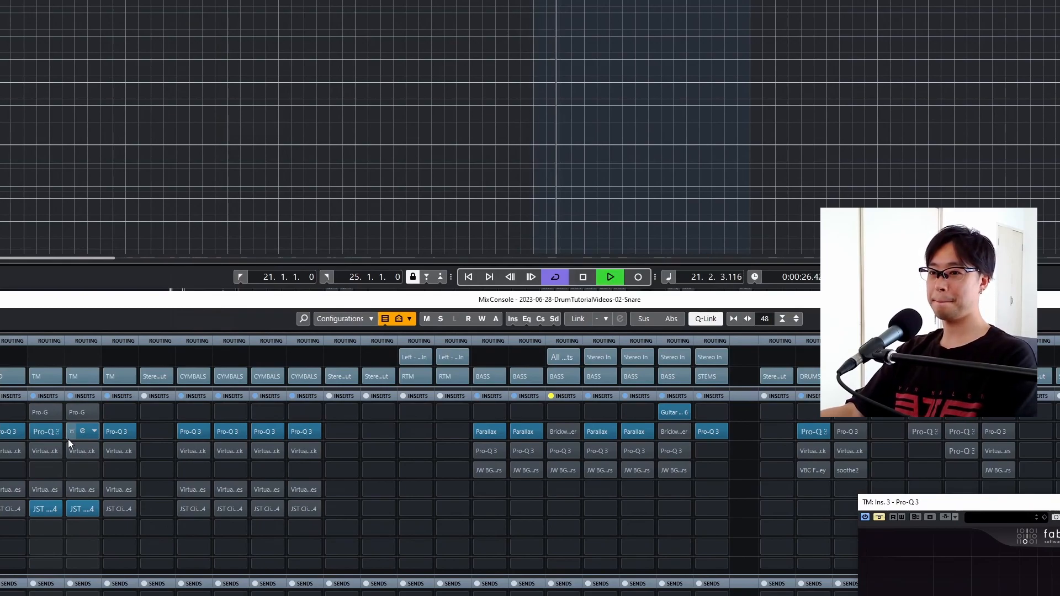
- Compare the two linked tom tracks with their Pro-Q 3 inserts bypassed and active while the loop plays
{"action": "left_click", "coordinate": [68, 432]}
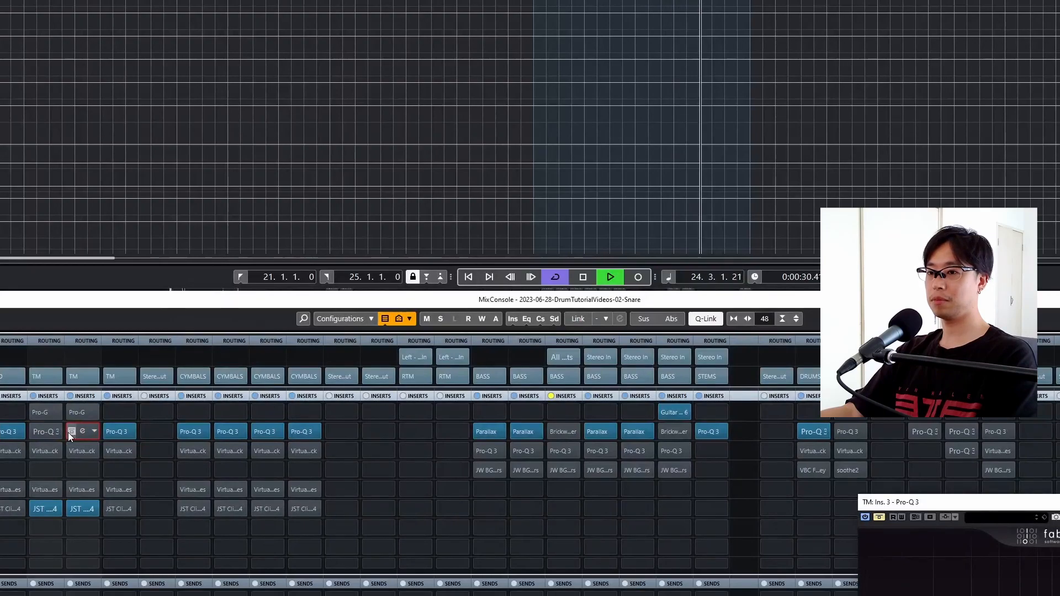
{"action": "left_click", "coordinate": [68, 432]}
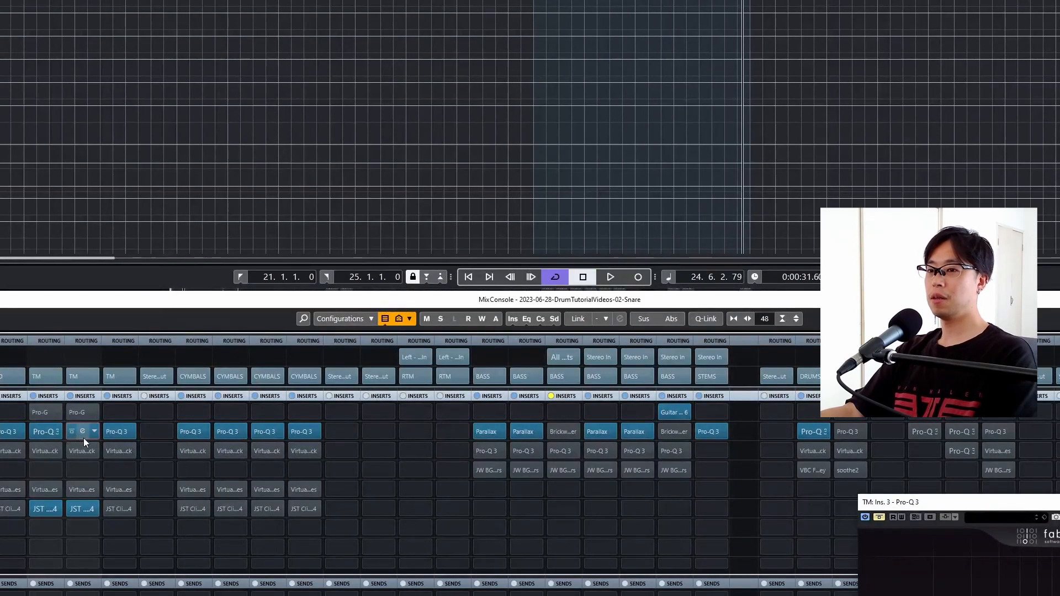
- Open the tm4 EQ and add a bell band at about 159 Hz with a gain of about -5 dB
{"action": "left_click", "coordinate": [81, 435]}
{"action": "mouse_move", "coordinate": [390, 313]}
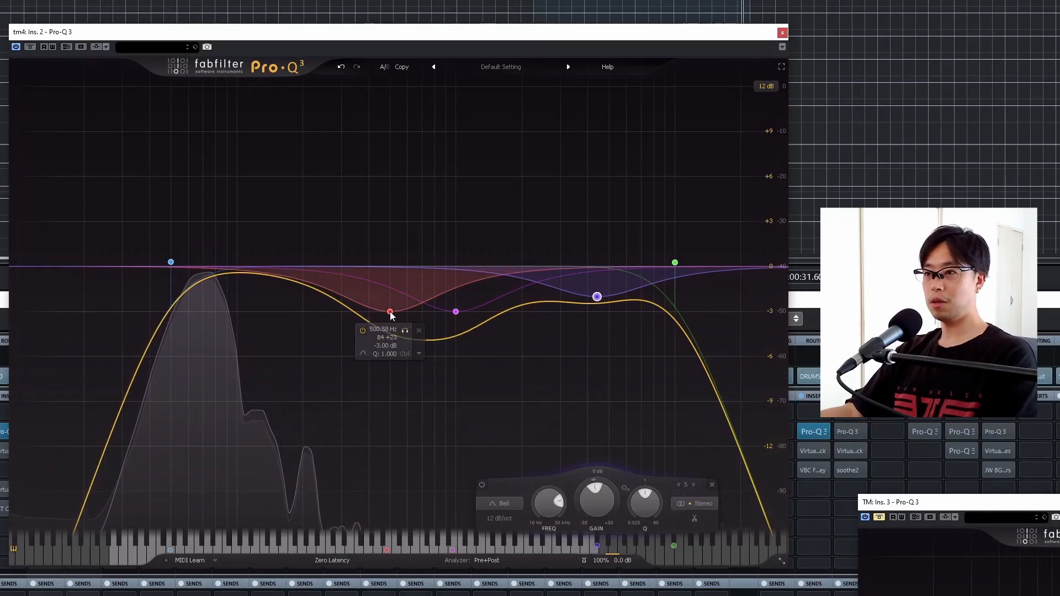
{"action": "double_click", "coordinate": [309, 281]}
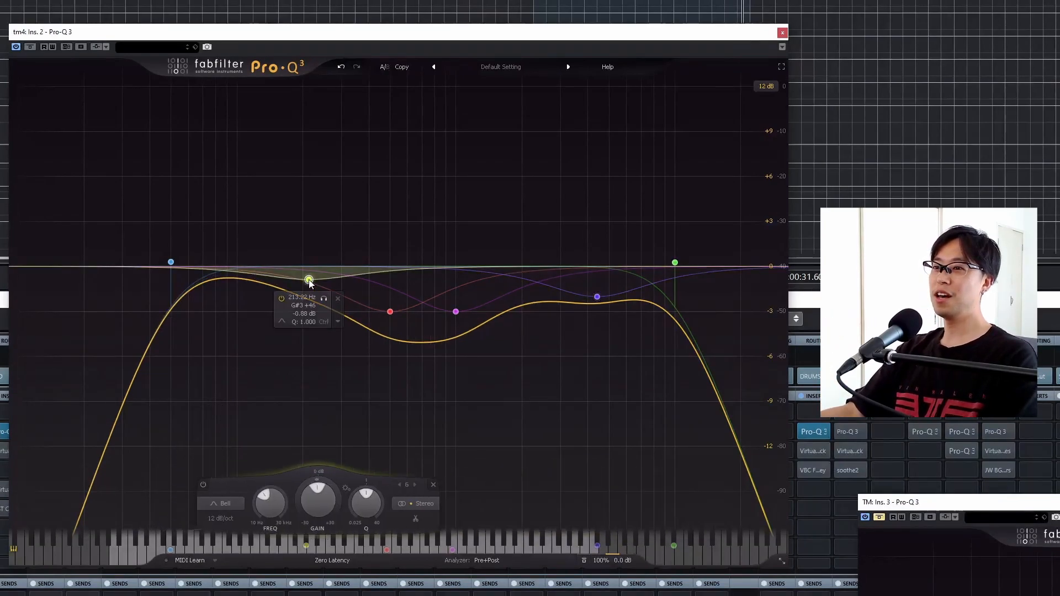
{"action": "left_click_drag", "start_coordinate": [309, 281], "coordinate": [282, 342]}
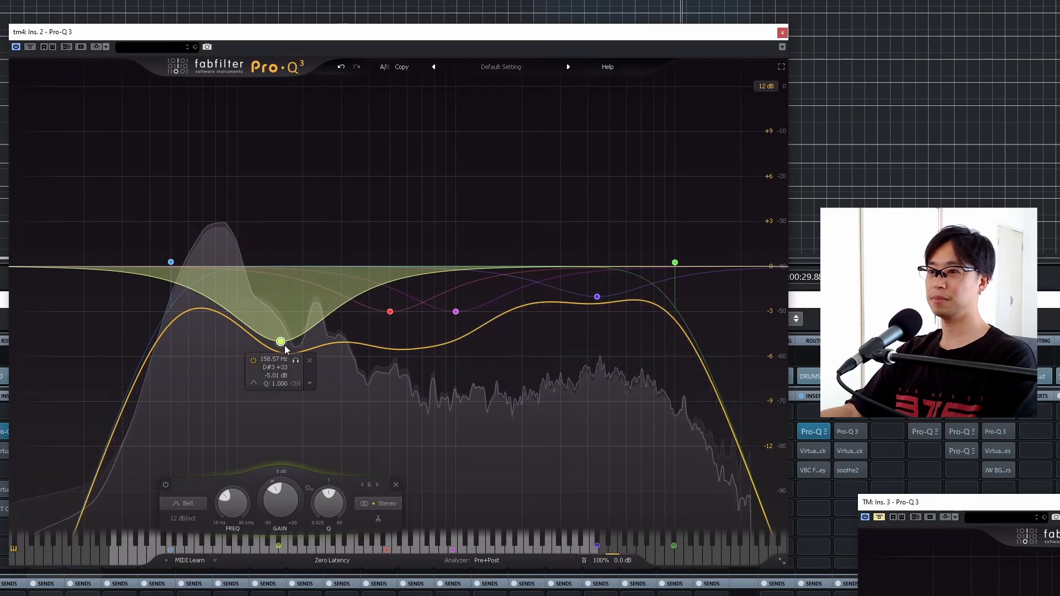
- Compare the tm4 sound with the 159 Hz bell band bypassed and active
{"action": "left_click", "coordinate": [253, 359]}
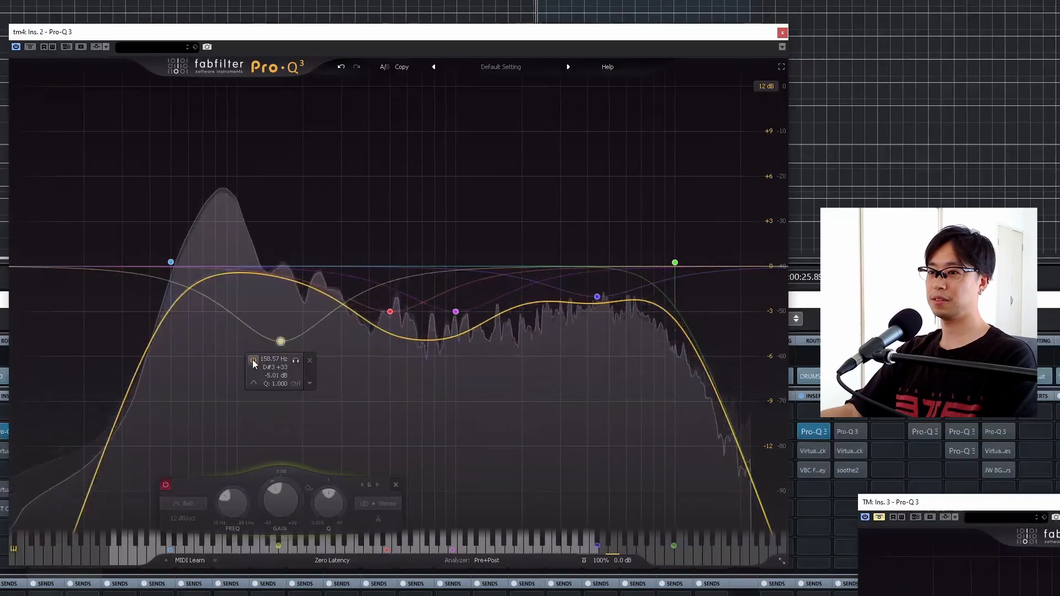
{"action": "left_click", "coordinate": [253, 359]}
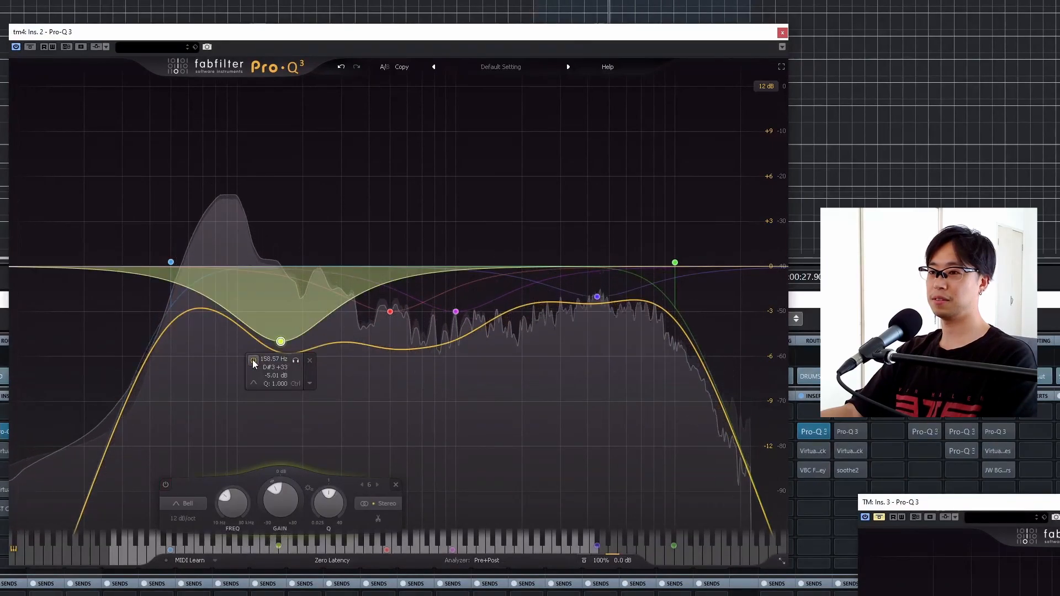
{"action": "left_click", "coordinate": [253, 360]}
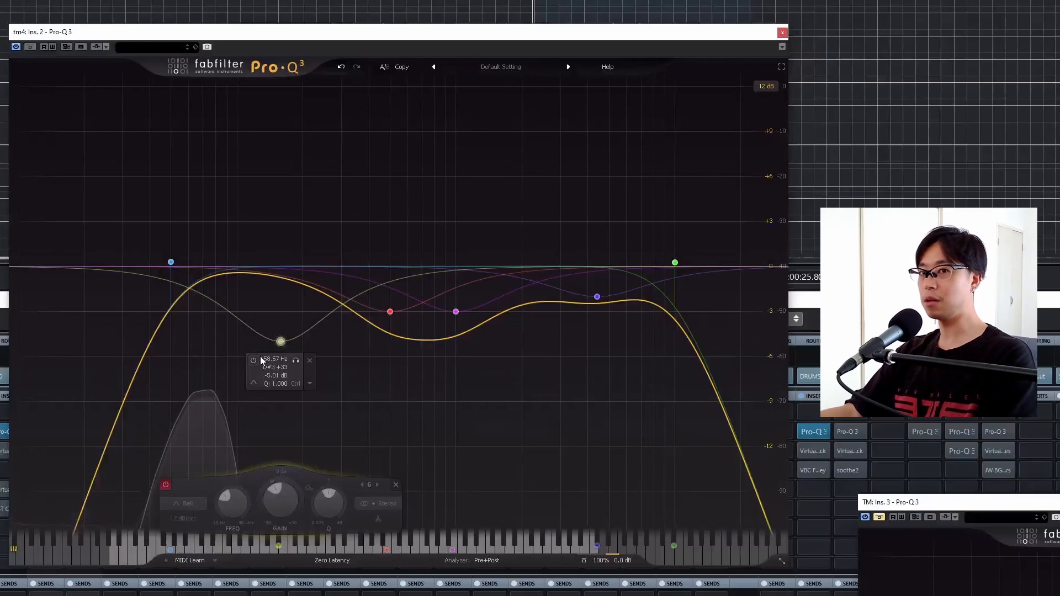
{"action": "left_click", "coordinate": [253, 360]}
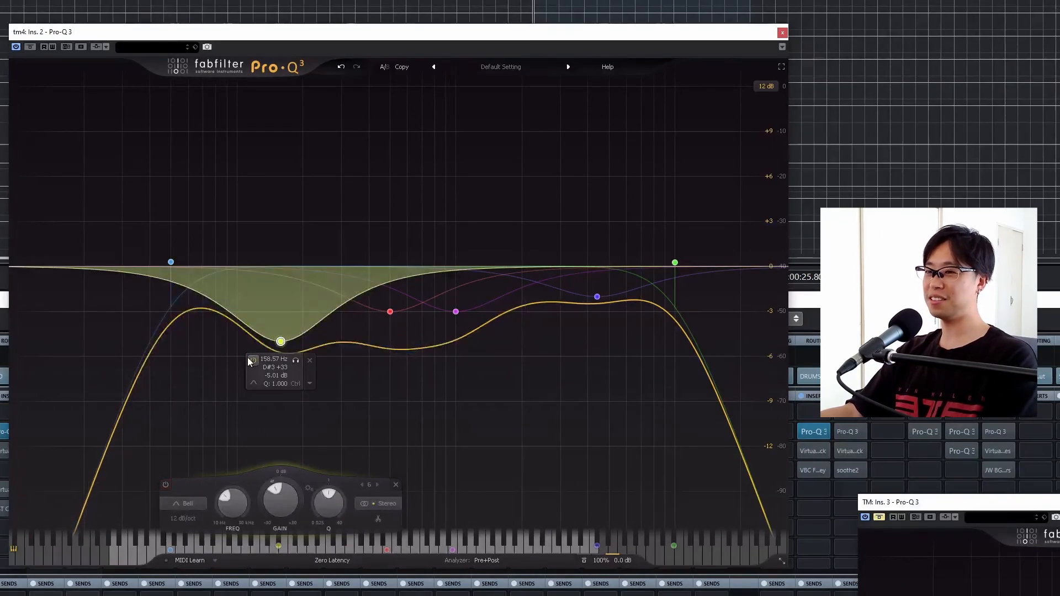
- Bypass the low bell band and move it to about 151 Hz with a gain of about -3.8 dB
{"action": "left_click_drag", "start_coordinate": [281, 341], "coordinate": [272, 327]}
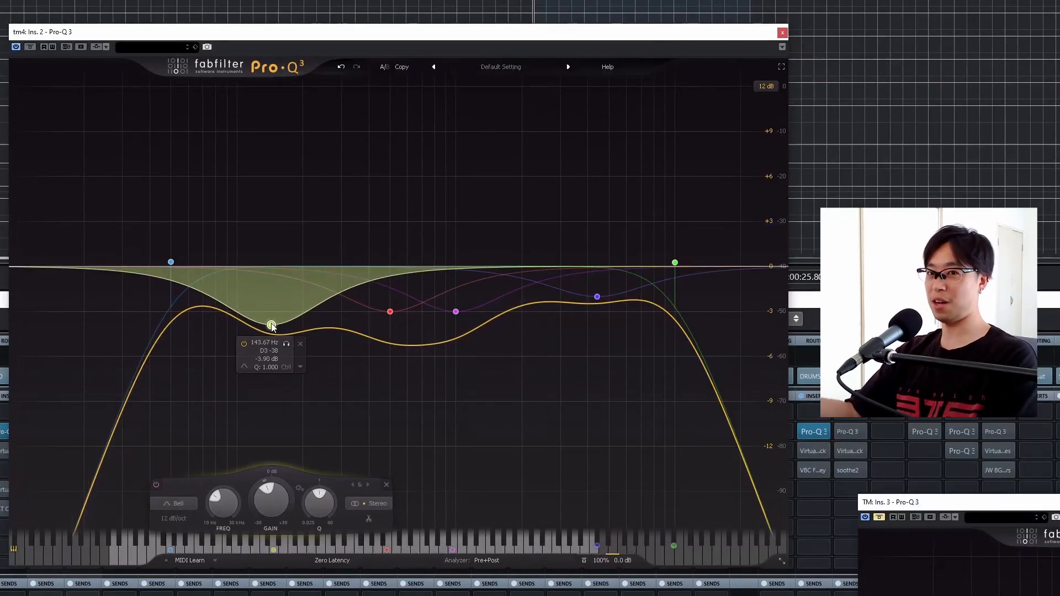
{"action": "left_click", "coordinate": [245, 344]}
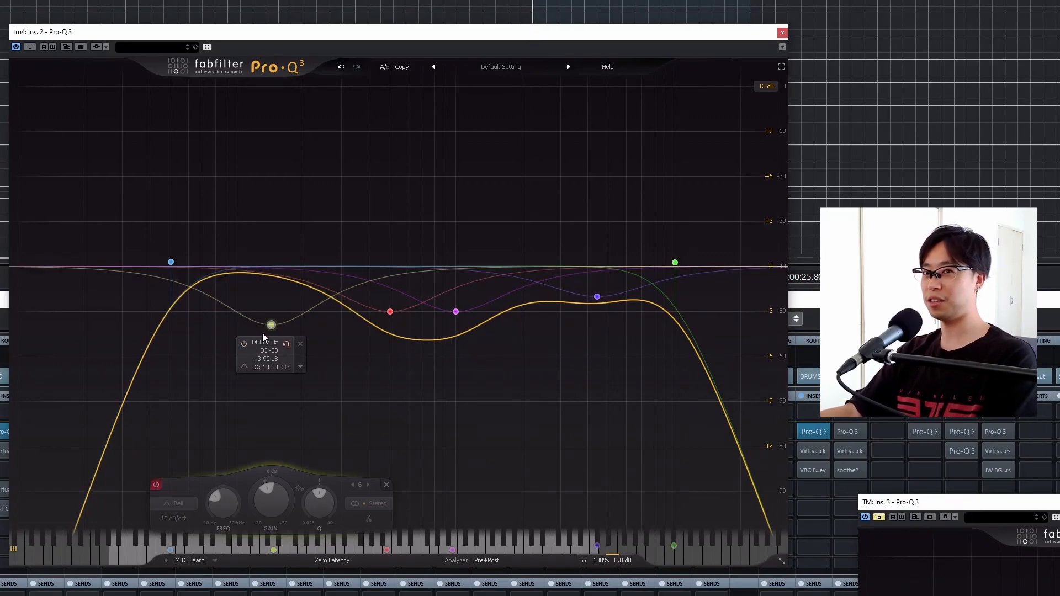
{"action": "left_click_drag", "start_coordinate": [270, 325], "coordinate": [276, 324]}
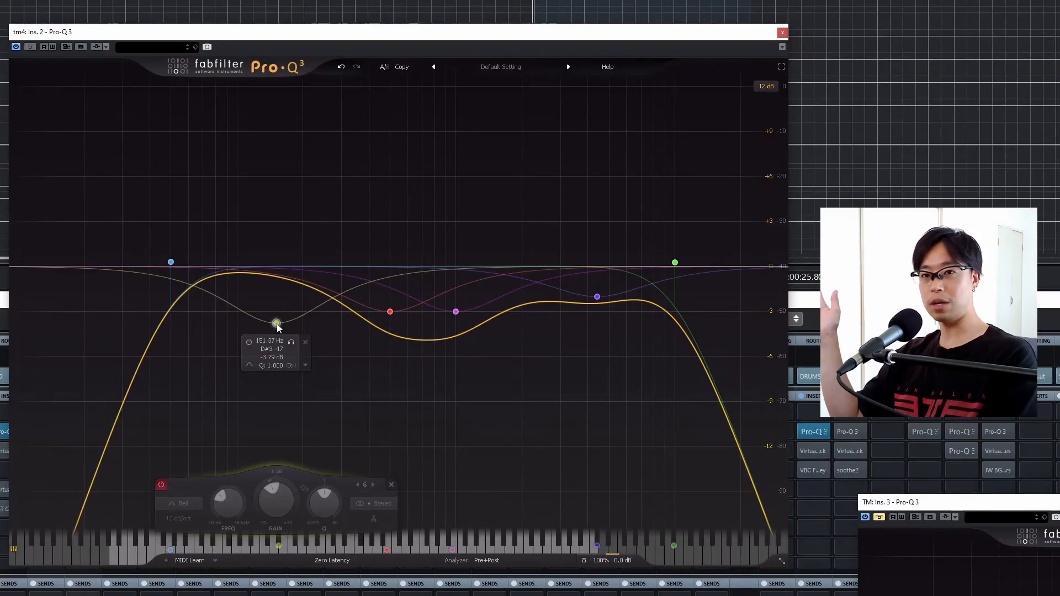